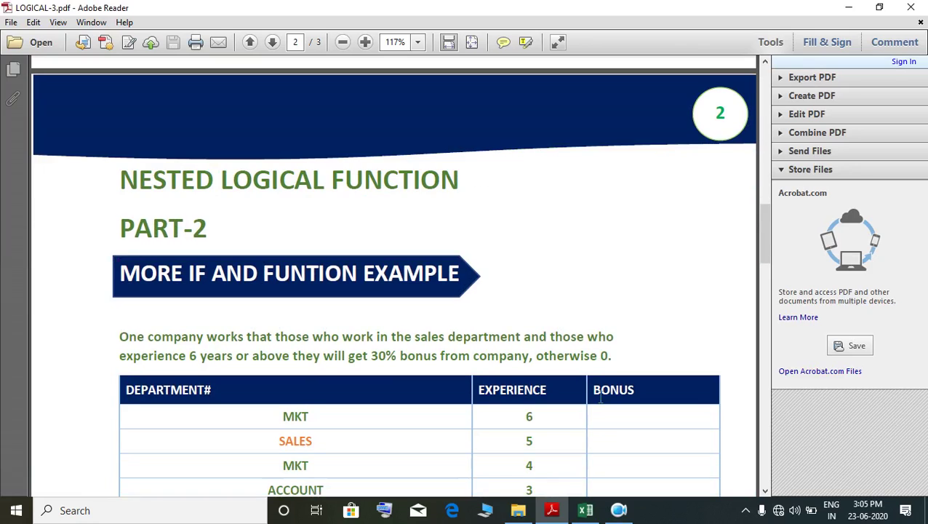
Read the sales department bonus exercise and its employee table in the PDF.
{"action": "scroll", "coordinate": [600, 397], "scroll_direction": "down", "scroll_amount": 1}
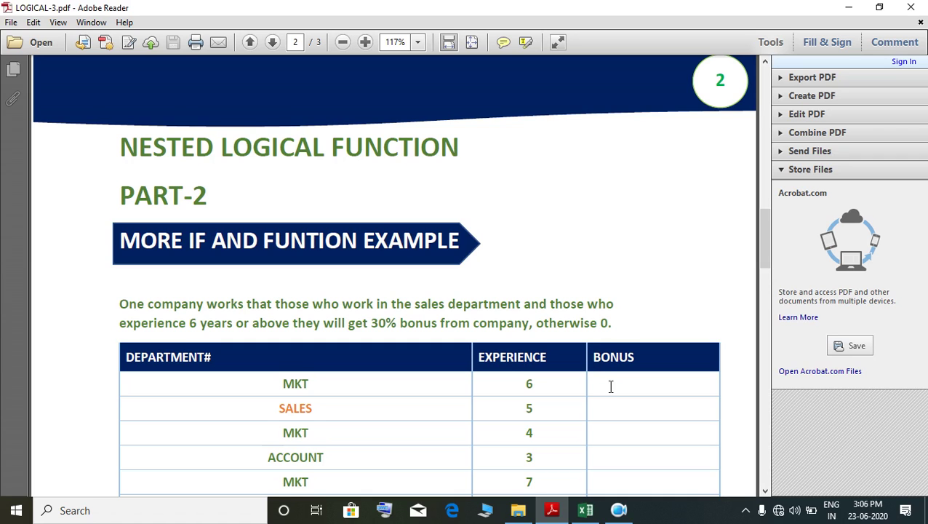
{"action": "scroll", "coordinate": [604, 379], "scroll_direction": "down", "scroll_amount": 4}
{"action": "scroll", "coordinate": [604, 379], "scroll_direction": "down", "scroll_amount": 1}
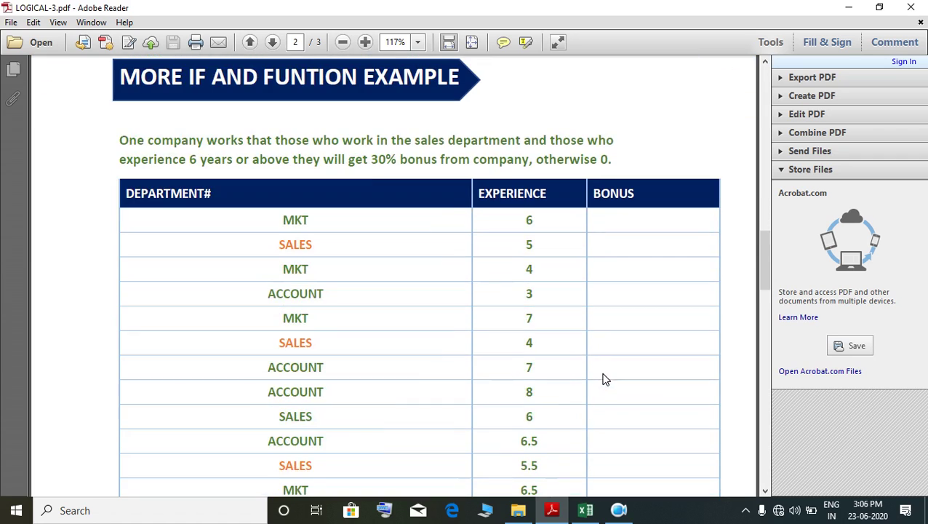
Switch to the Excel workbook and examine the AND formula in D5 of the LOGICAL FUNCTION sheet.
{"action": "left_click", "coordinate": [585, 510]}
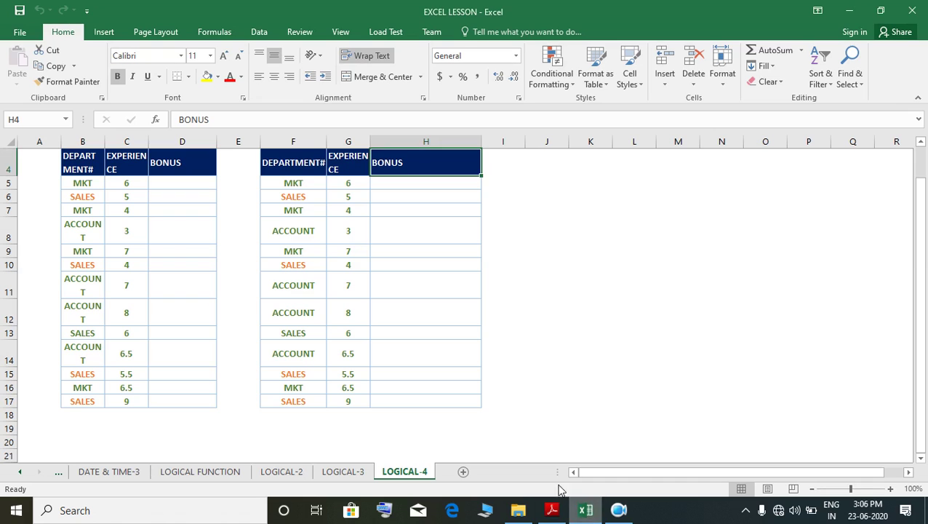
{"action": "left_click", "coordinate": [213, 474]}
{"action": "left_click", "coordinate": [299, 211]}
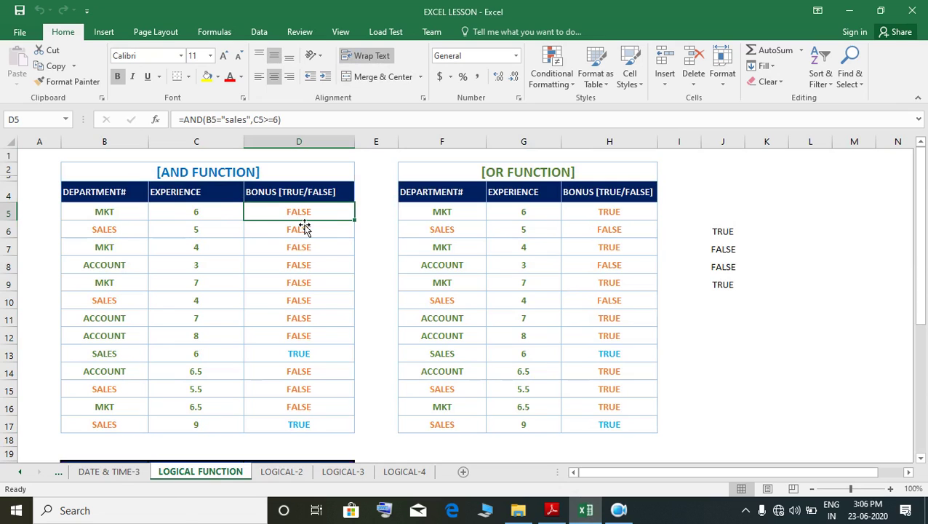
Start a formula in D5 of the LOGICAL-4 sheet with an AND function nested in IF.
{"action": "left_click", "coordinate": [411, 472]}
{"action": "scroll", "coordinate": [168, 193], "scroll_direction": "up", "scroll_amount": 1}
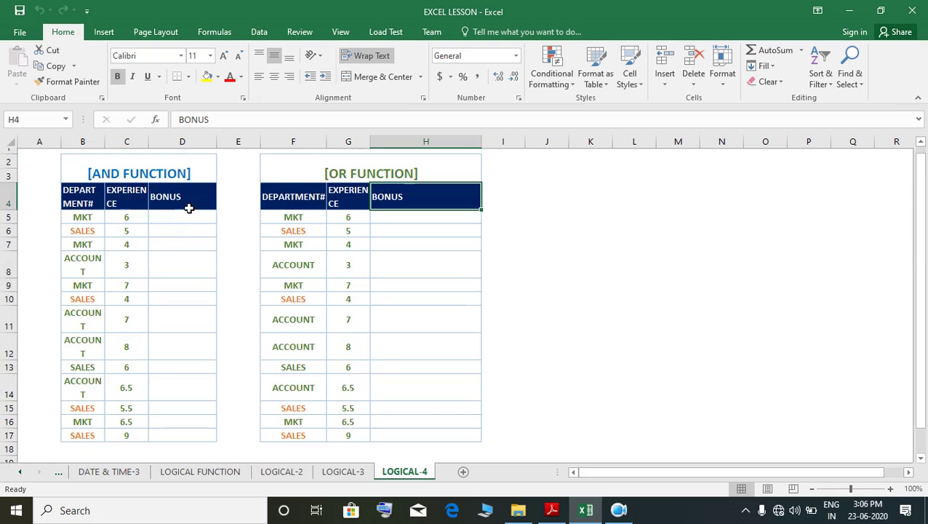
{"action": "left_click", "coordinate": [183, 229]}
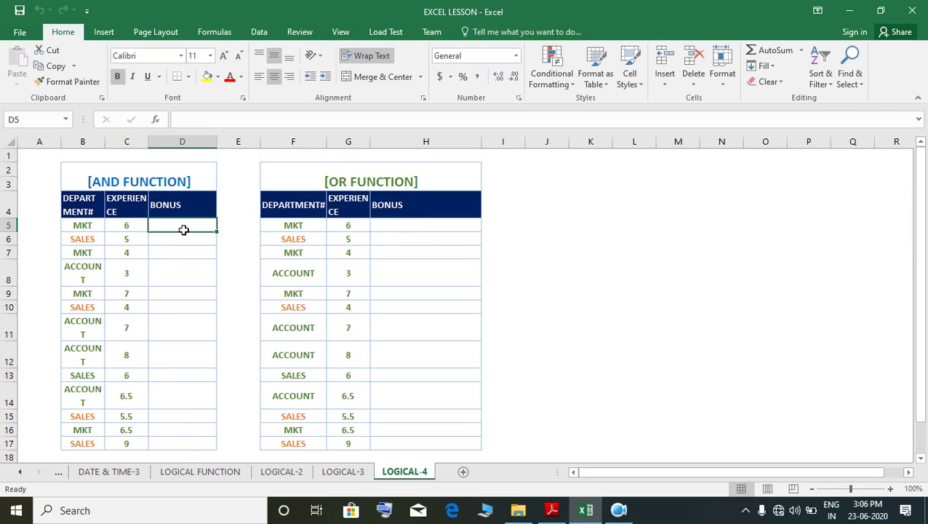
{"action": "type", "text": "="}
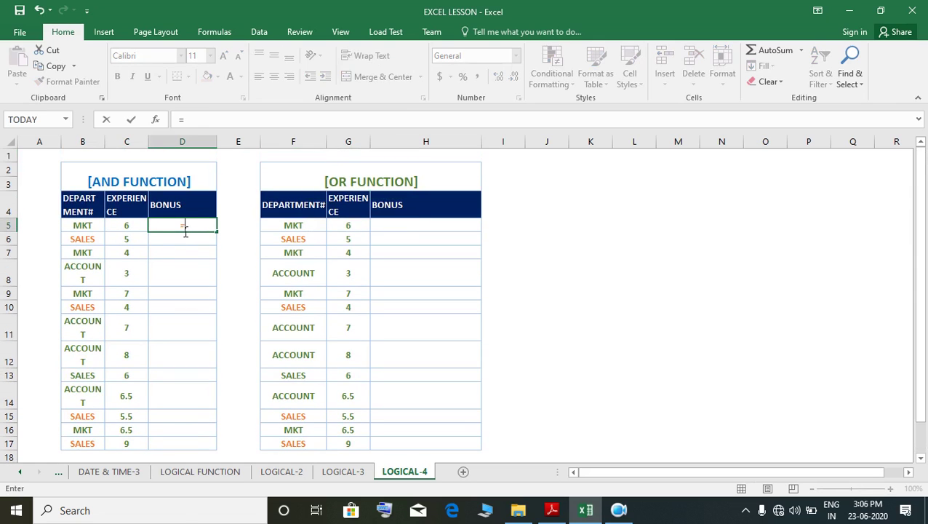
{"action": "type", "text": "if"}
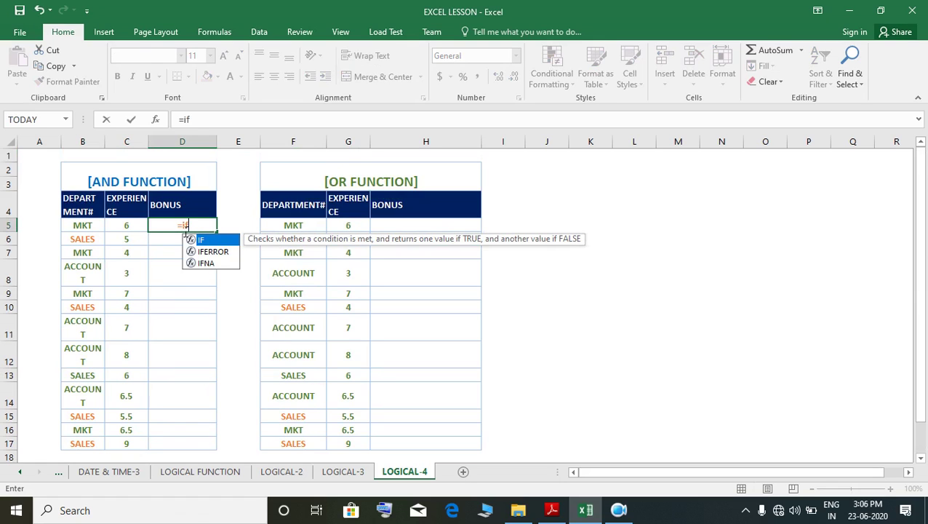
{"action": "key", "text": "Tab"}
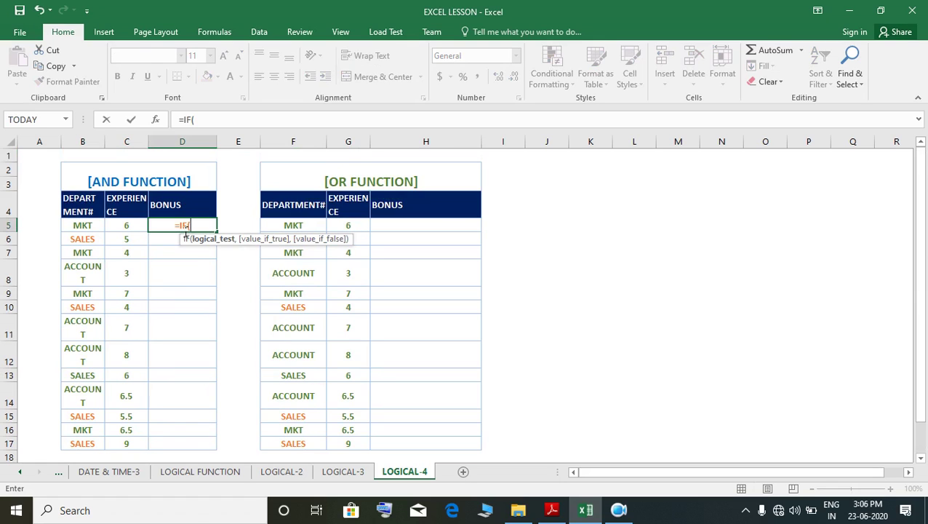
{"action": "type", "text": "and"}
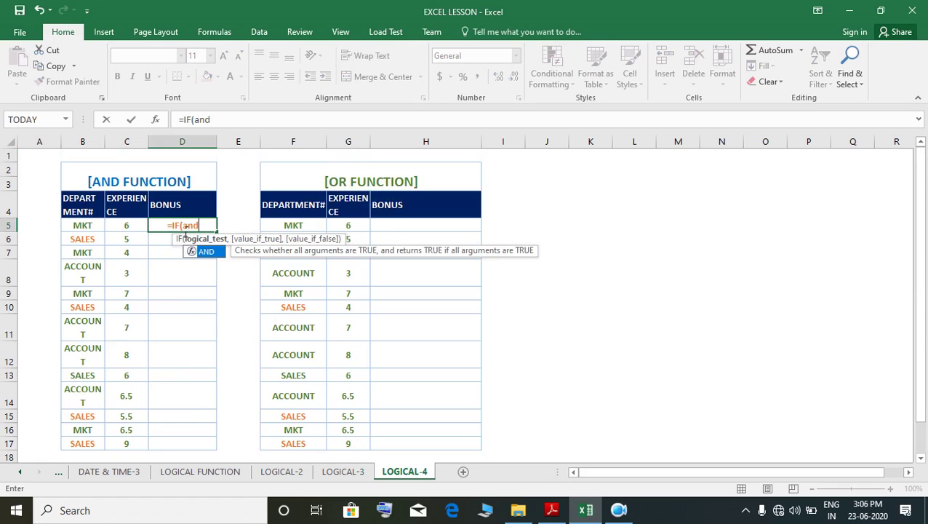
{"action": "key", "text": "Tab"}
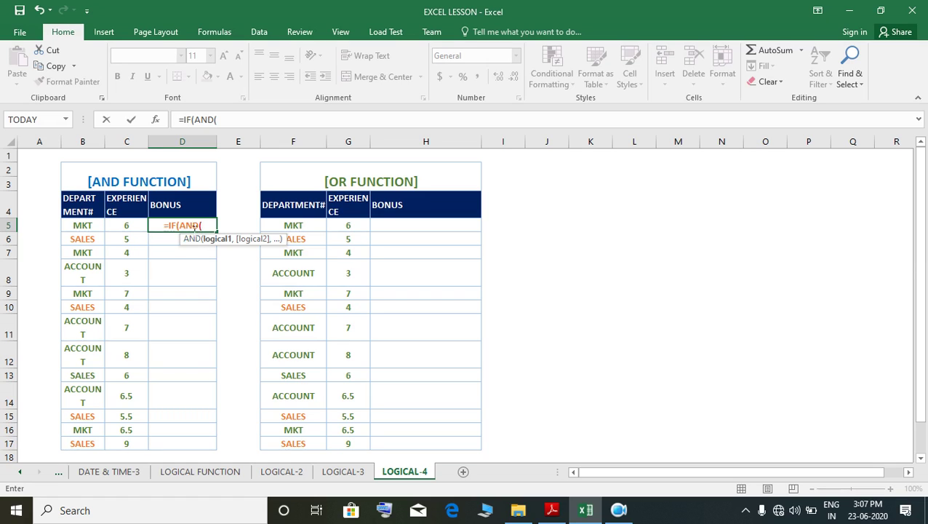
Add B5="sales" as the first AND condition in the D5 formula, checking the department name in the PDF in Adobe Reader.
{"action": "left_click", "coordinate": [81, 225]}
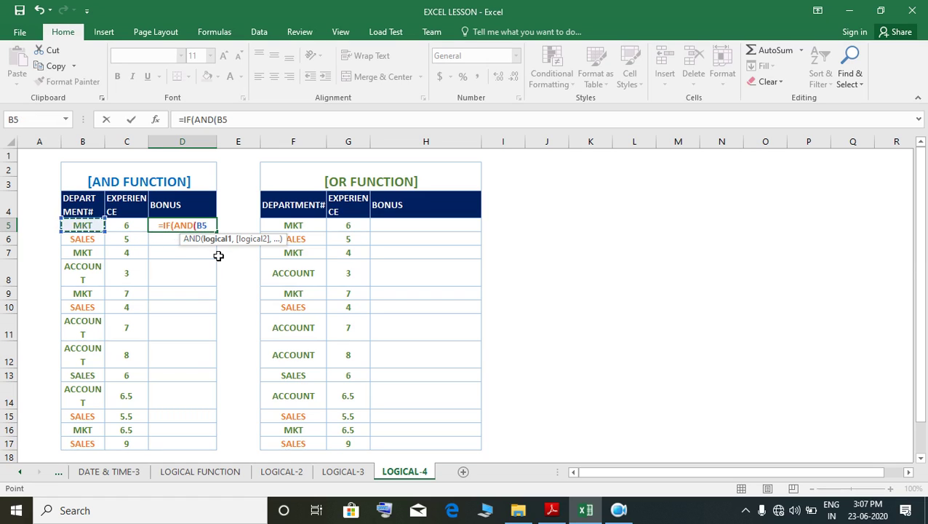
{"action": "left_click", "coordinate": [553, 510]}
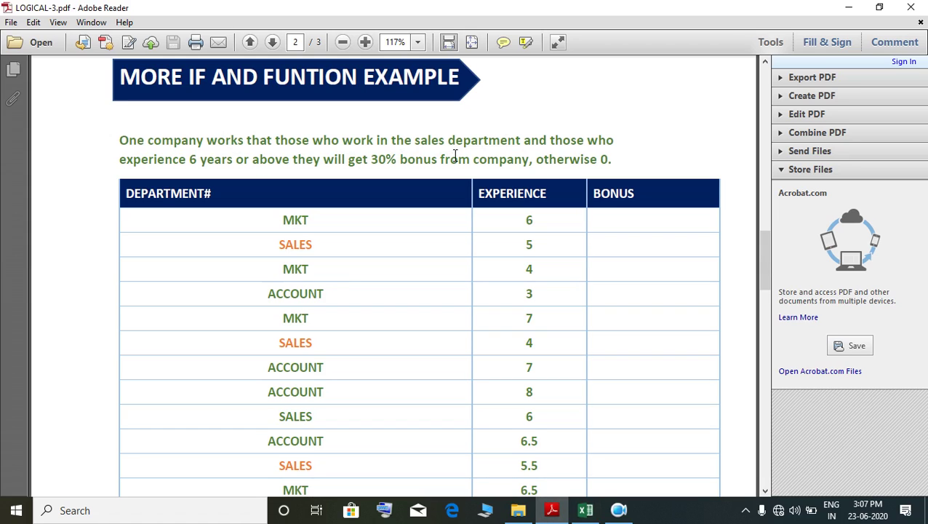
{"action": "double_click", "coordinate": [435, 146]}
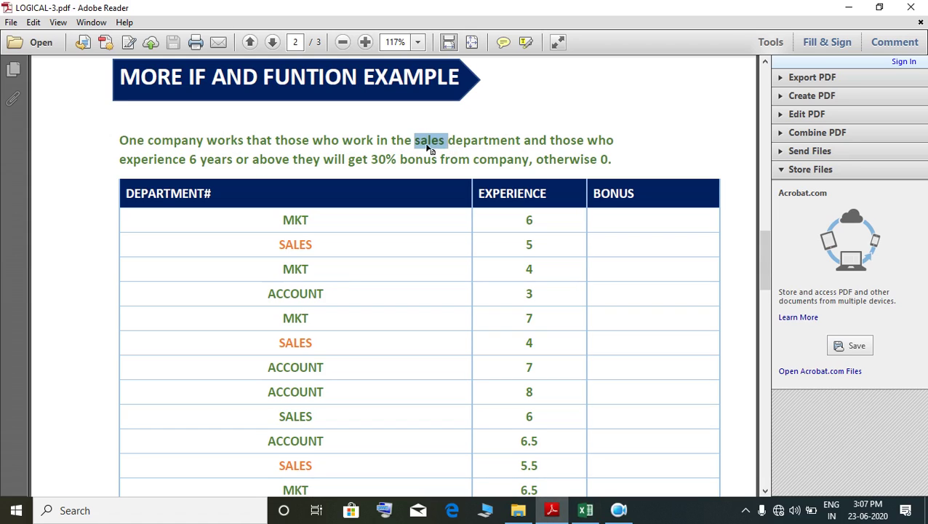
{"action": "left_click", "coordinate": [586, 510]}
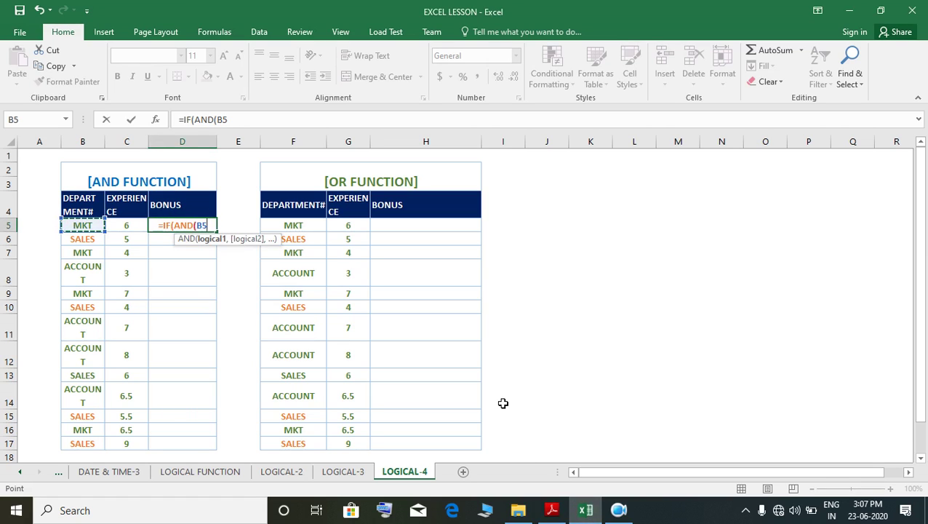
{"action": "type", "text": "="}
{"action": "type", "text": "\"s"}
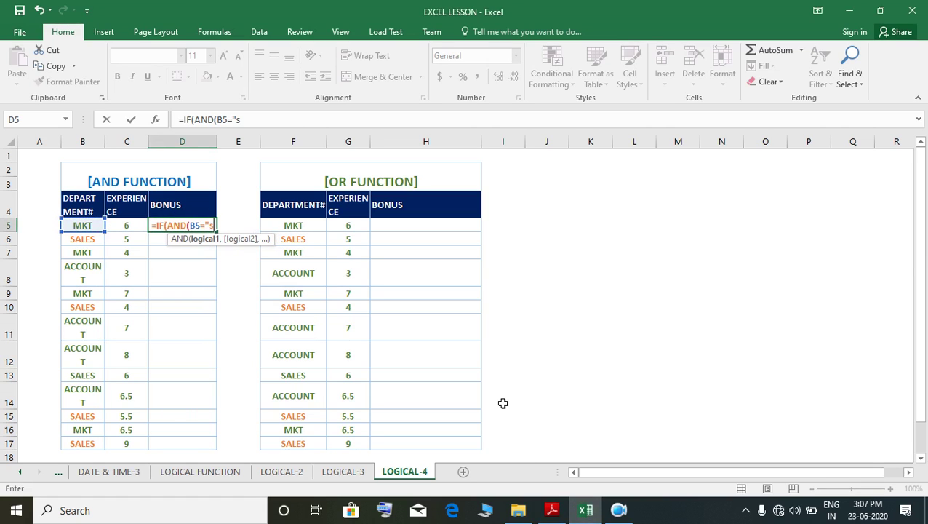
{"action": "type", "text": "ales"}
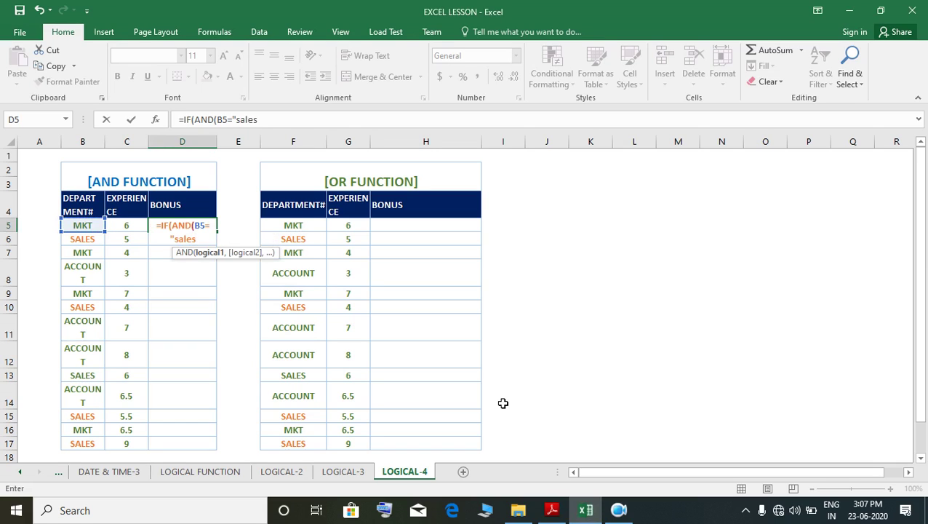
{"action": "type", "text": "\","}
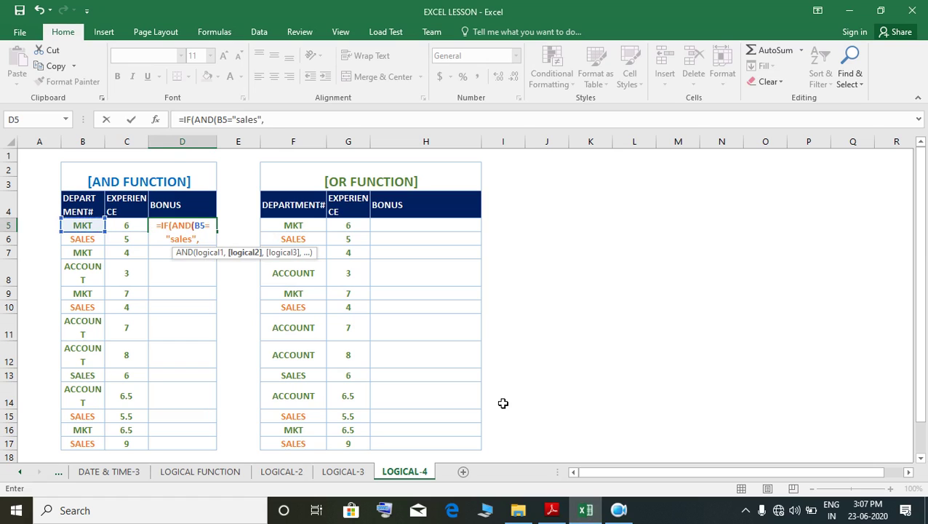
Complete the D5 formula with C5?=6 as the second condition, 30% if true and 0 if false, and enter it.
{"action": "left_click", "coordinate": [138, 228]}
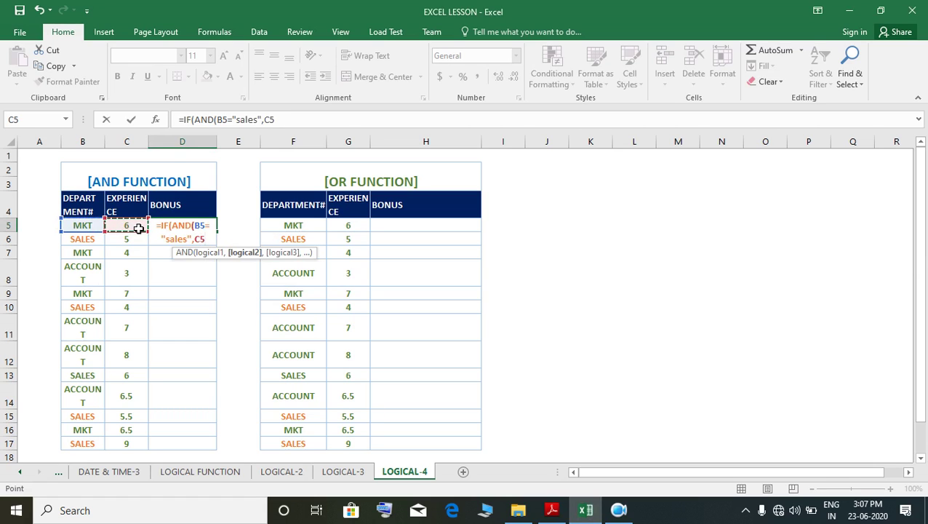
{"action": "type", "text": "?=6"}
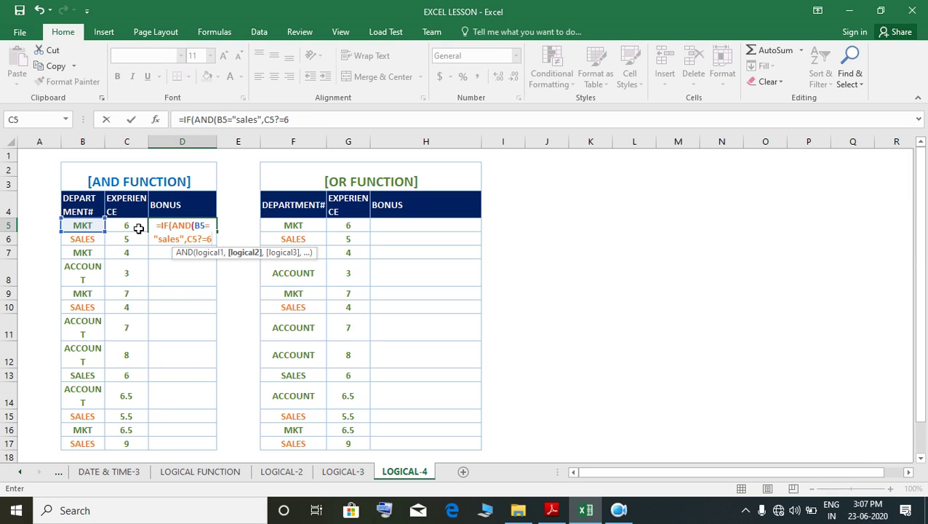
{"action": "type", "text": "),"}
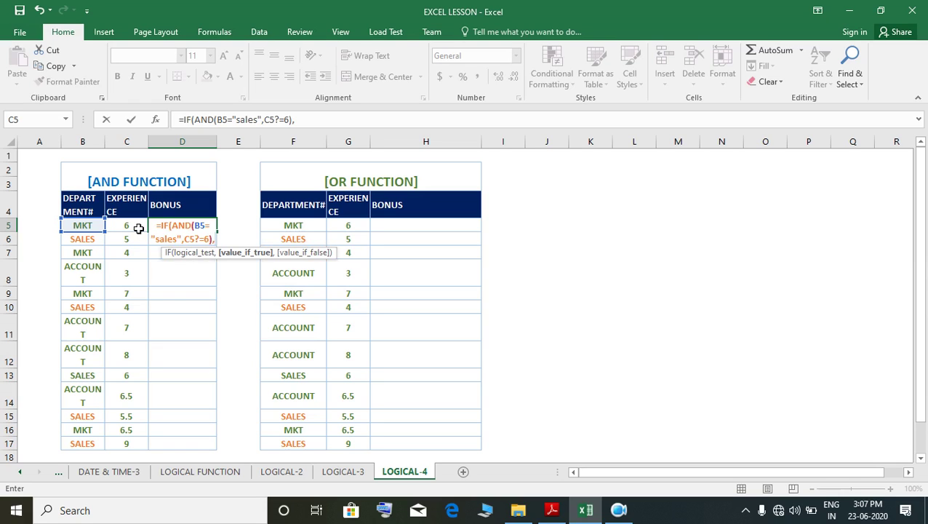
{"action": "type", "text": "3"}
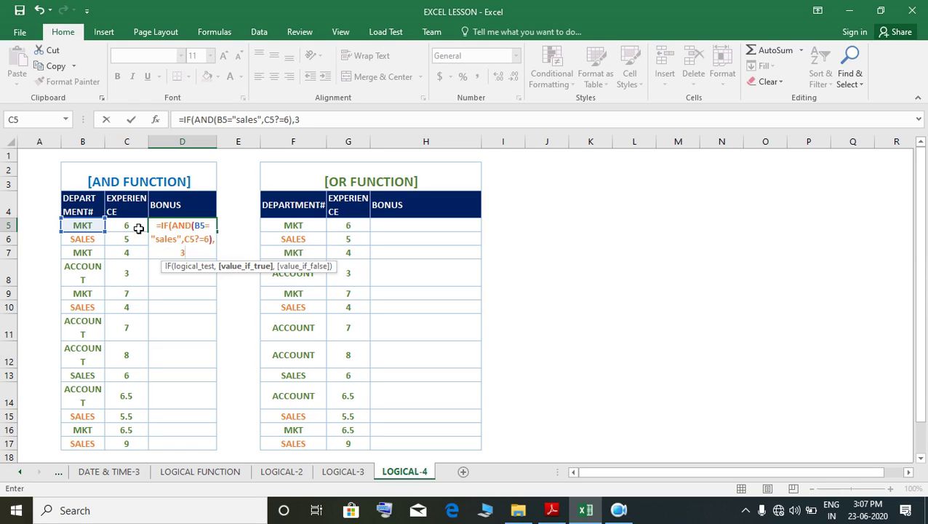
{"action": "type", "text": "0%,0"}
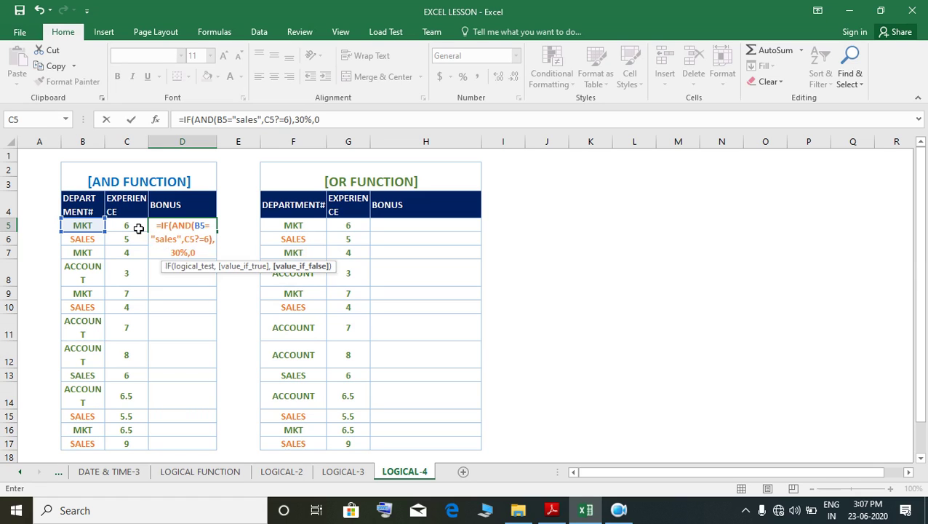
{"action": "type", "text": ")"}
{"action": "key", "text": "Return"}
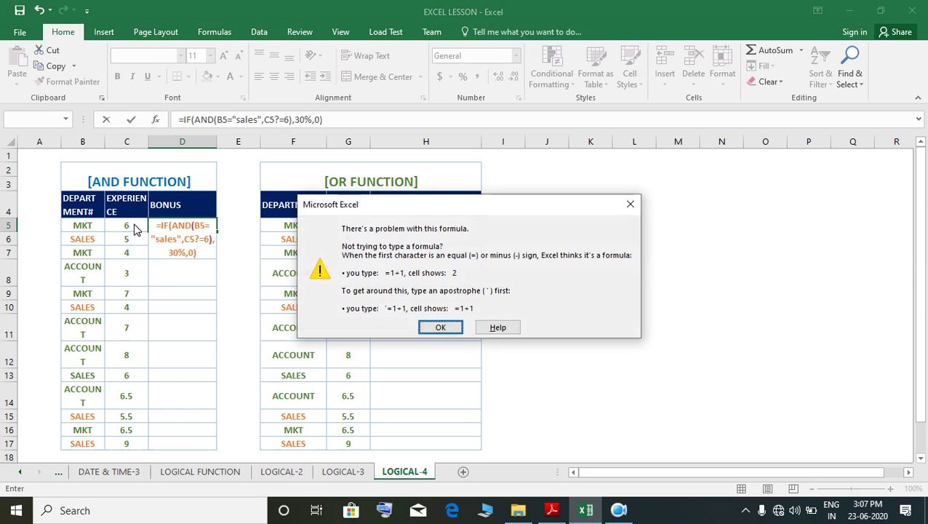
Dismiss the formula error and correct the second AND condition in D5 to C5>=6.
{"action": "left_click", "coordinate": [438, 327]}
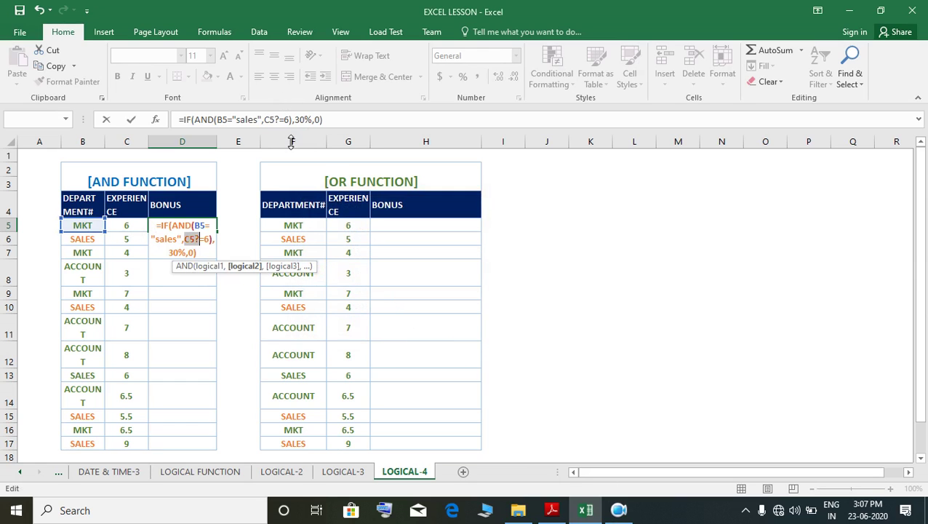
{"action": "left_click", "coordinate": [282, 120]}
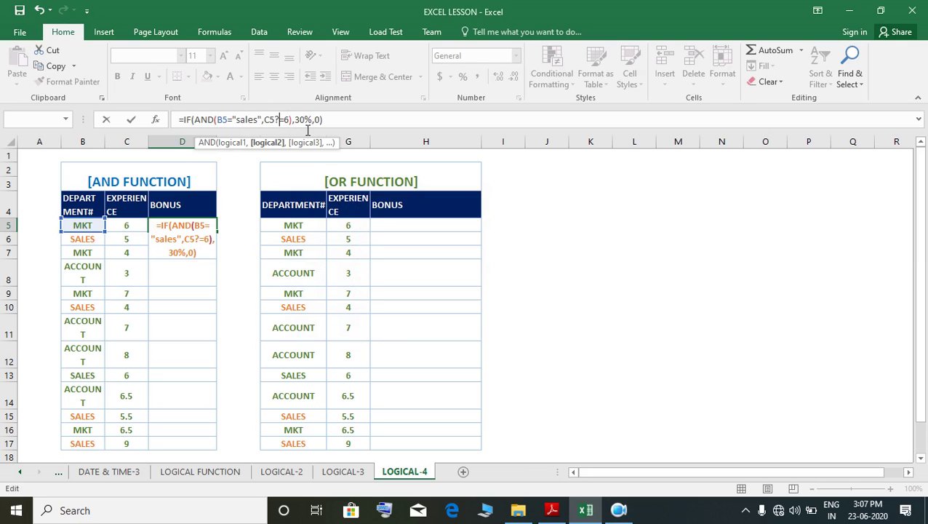
{"action": "key", "text": "BackSpace"}
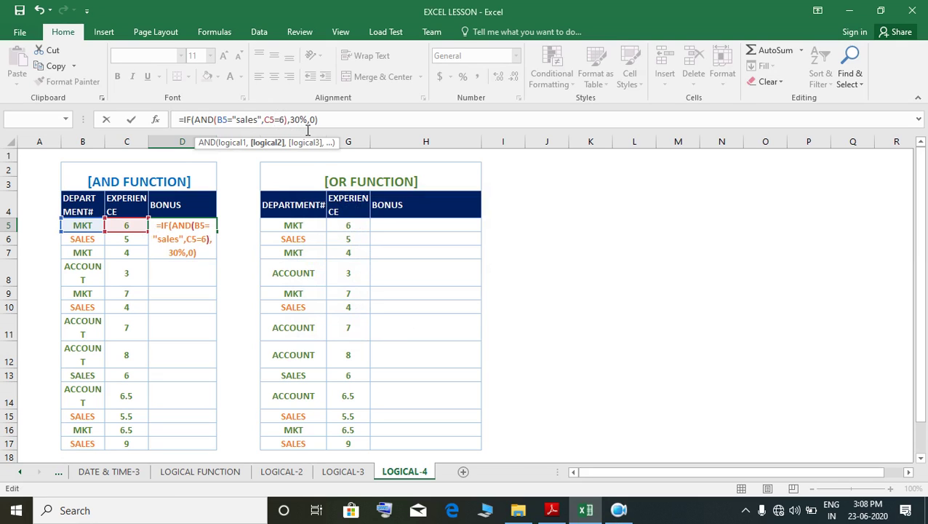
{"action": "type", "text": ">"}
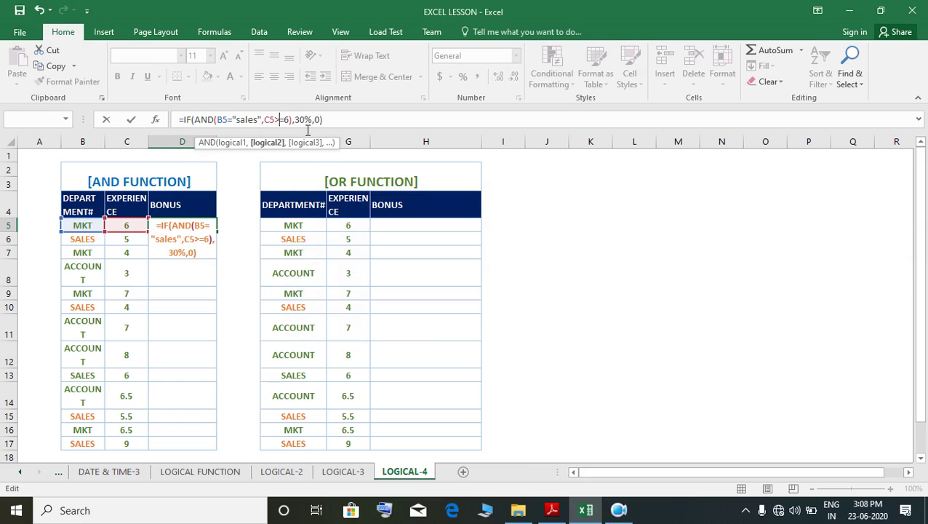
{"action": "key", "text": "Return"}
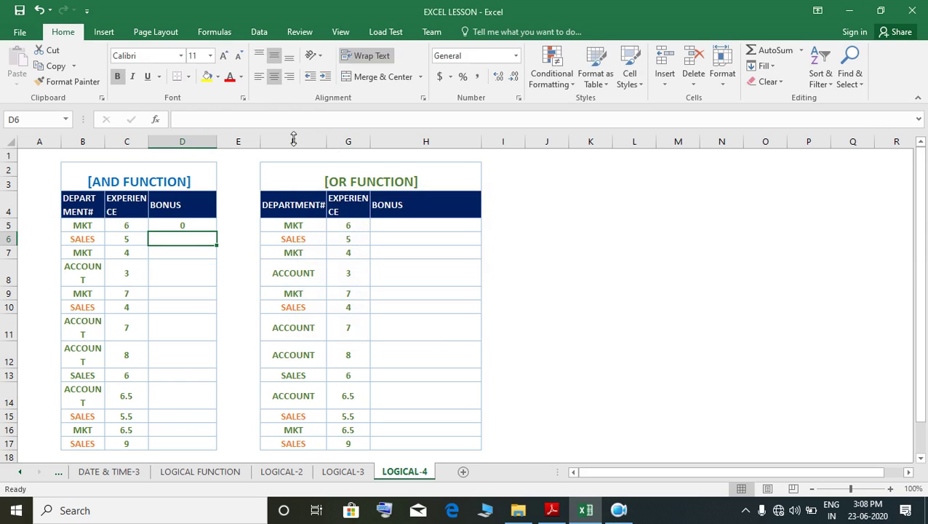
Fill the D5 bonus formula down through D17 and check the results in D13 and D17.
{"action": "left_click", "coordinate": [182, 224]}
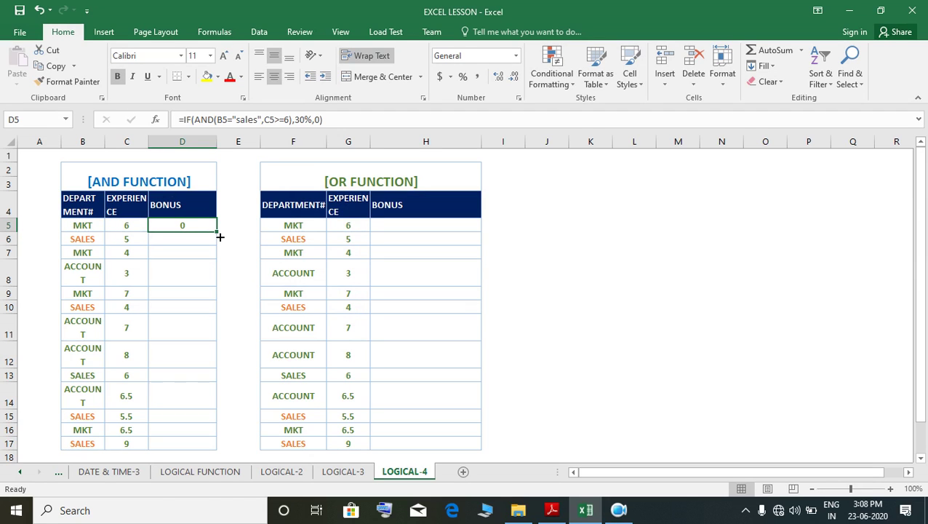
{"action": "left_click_drag", "start_coordinate": [220, 236], "coordinate": [220, 448]}
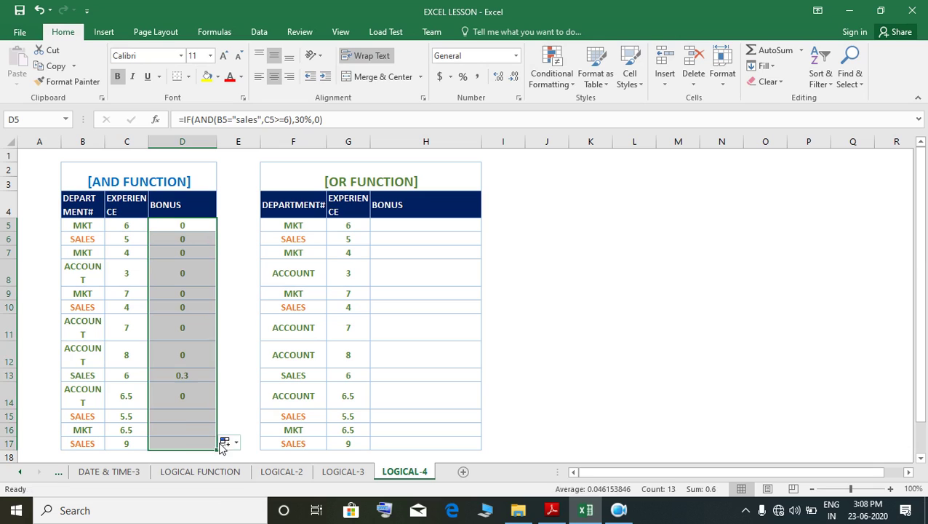
{"action": "left_click", "coordinate": [200, 376]}
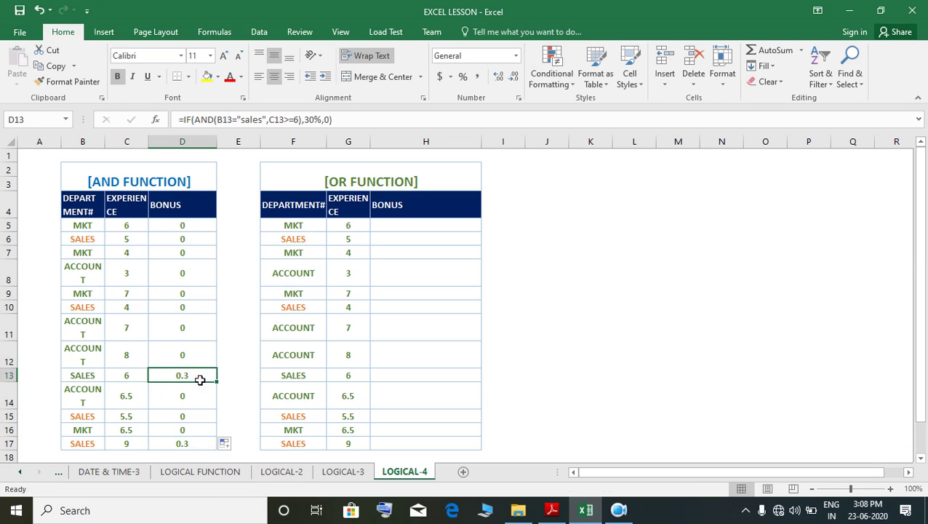
{"action": "left_click", "coordinate": [193, 444]}
Format the bonus results in D5:D17 as percentages.
{"action": "left_click", "coordinate": [199, 229]}
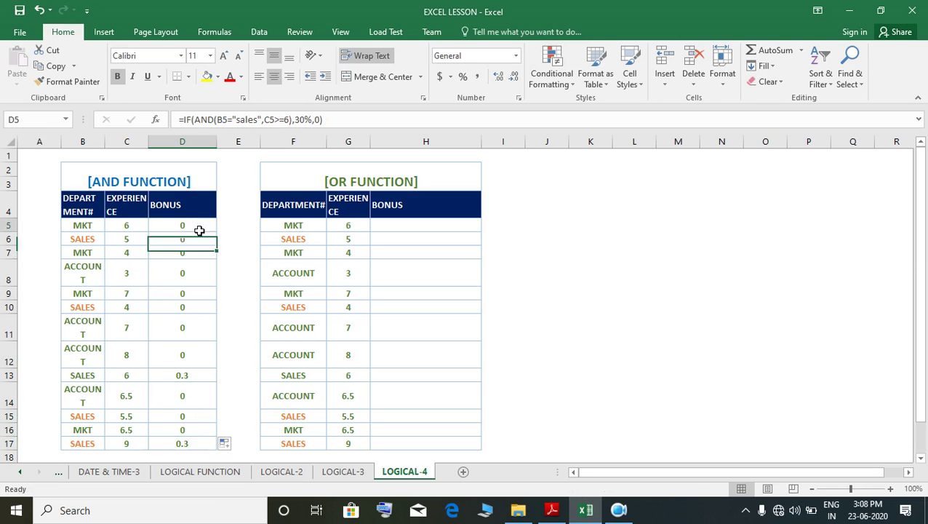
{"action": "left_click_drag", "start_coordinate": [199, 230], "coordinate": [191, 441]}
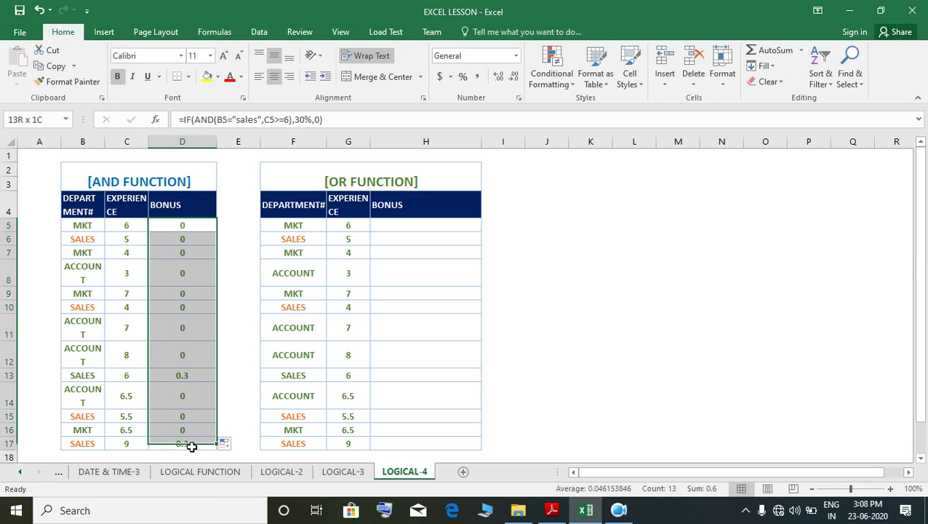
{"action": "left_click", "coordinate": [463, 77]}
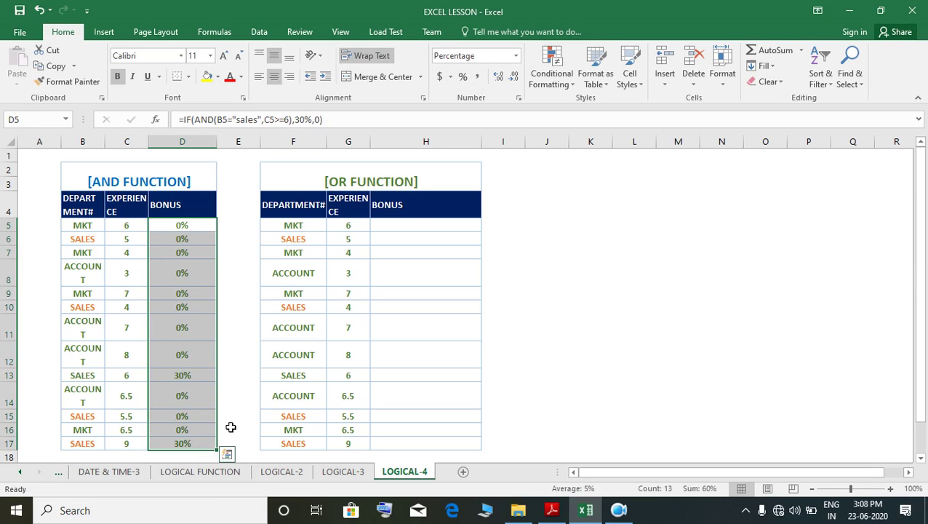
Check the AND bonus results in D10, D13, D15 and D17 against their department and experience values.
{"action": "left_click", "coordinate": [181, 376]}
{"action": "left_click", "coordinate": [192, 443]}
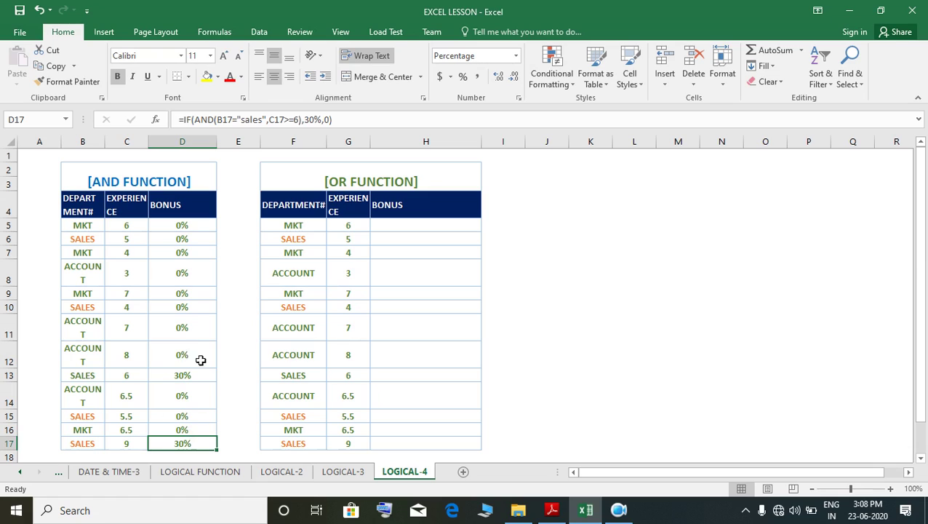
{"action": "left_click", "coordinate": [186, 307]}
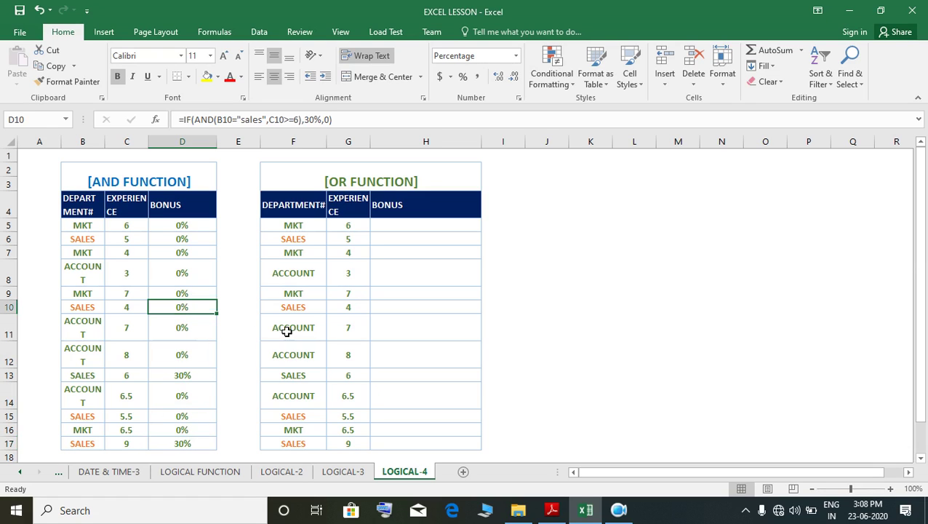
{"action": "left_click", "coordinate": [198, 376]}
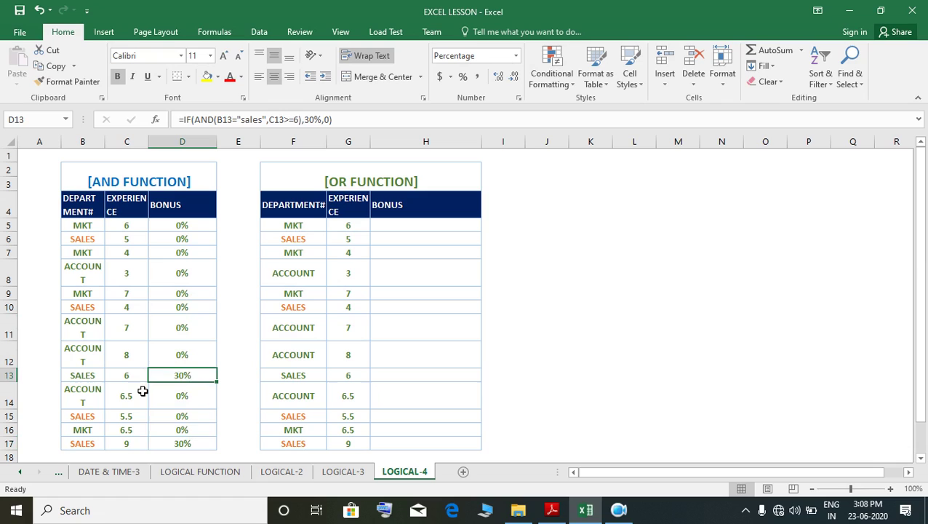
{"action": "left_click", "coordinate": [180, 417]}
{"action": "left_click", "coordinate": [141, 416]}
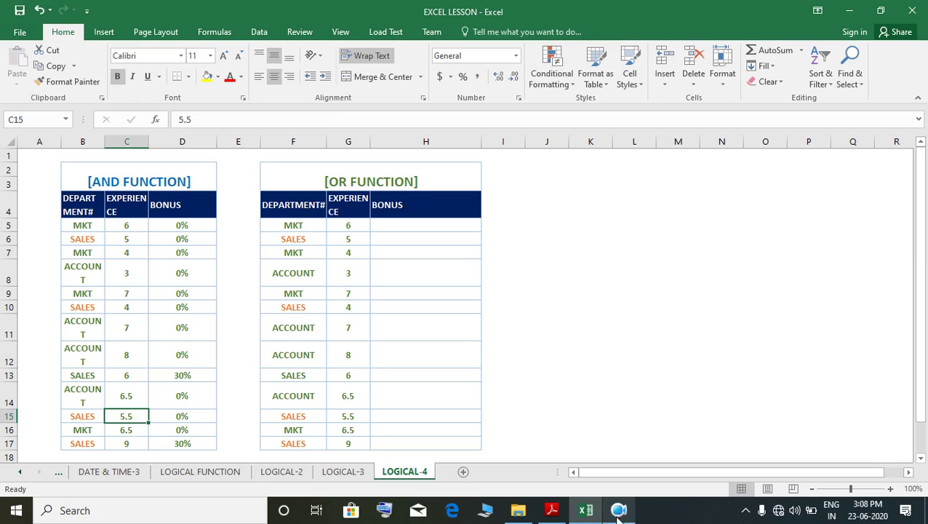
Switch to LOGICAL-3.pdf in Adobe Reader and read the bonus rule in the IF OR function example.
{"action": "left_click", "coordinate": [549, 513]}
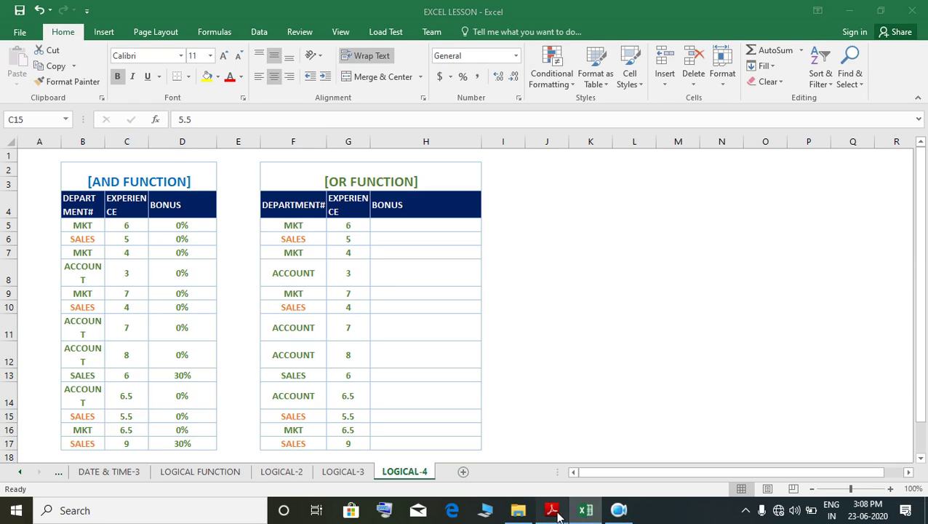
{"action": "scroll", "coordinate": [560, 482], "scroll_direction": "down", "scroll_amount": 5}
{"action": "scroll", "coordinate": [560, 466], "scroll_direction": "down", "scroll_amount": 3}
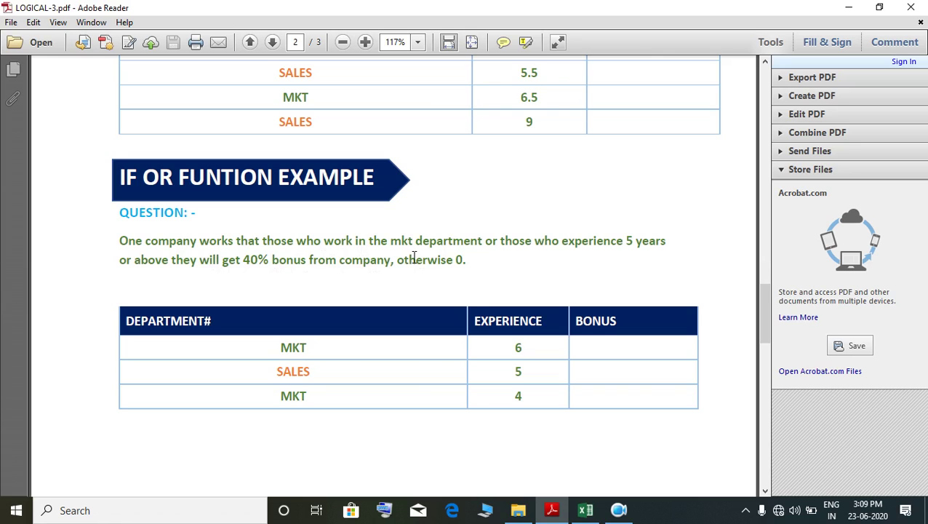
{"action": "scroll", "coordinate": [427, 409], "scroll_direction": "down", "scroll_amount": 5}
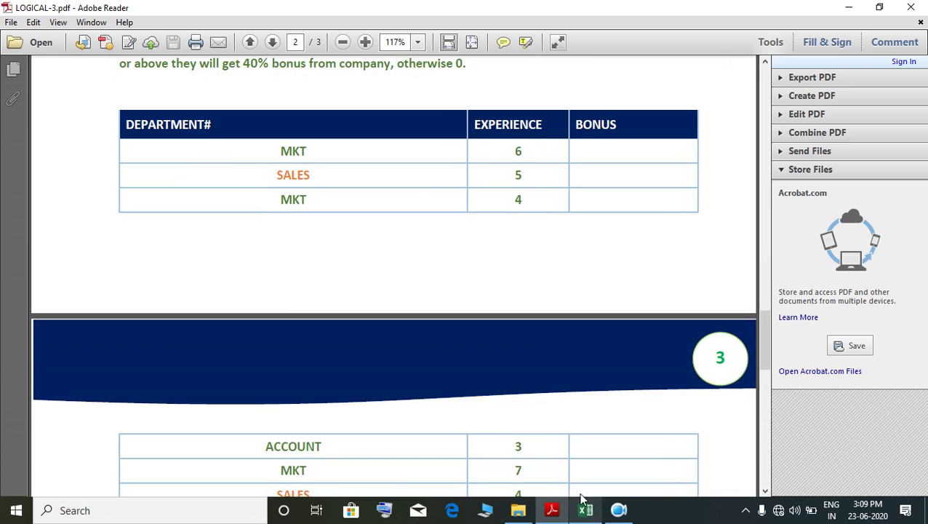
{"action": "scroll", "coordinate": [446, 267], "scroll_direction": "up", "scroll_amount": 3}
{"action": "scroll", "coordinate": [446, 267], "scroll_direction": "up", "scroll_amount": 2}
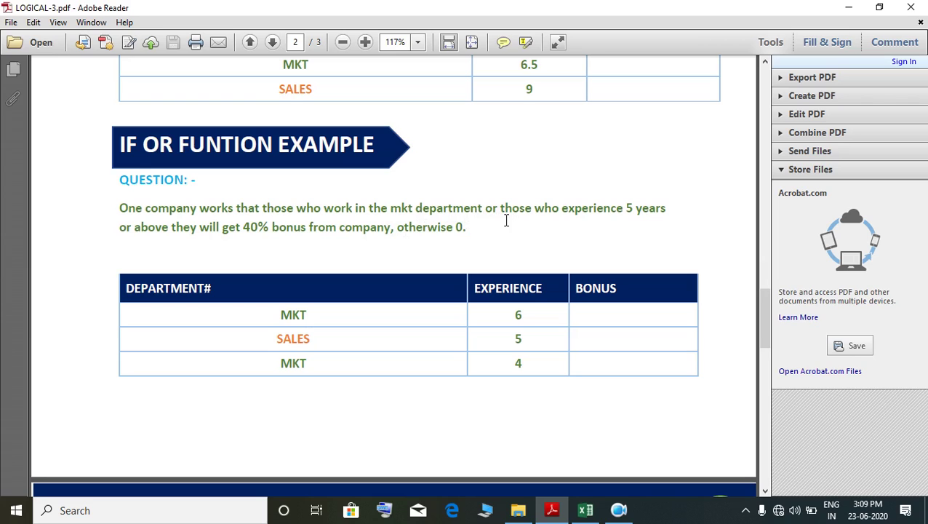
{"action": "left_click_drag", "start_coordinate": [499, 221], "coordinate": [506, 223]}
Switch back to Excel and begin the H5 bonus formula with IF and a nested OR, using F5="mkt" as the first condition.
{"action": "left_click", "coordinate": [585, 510]}
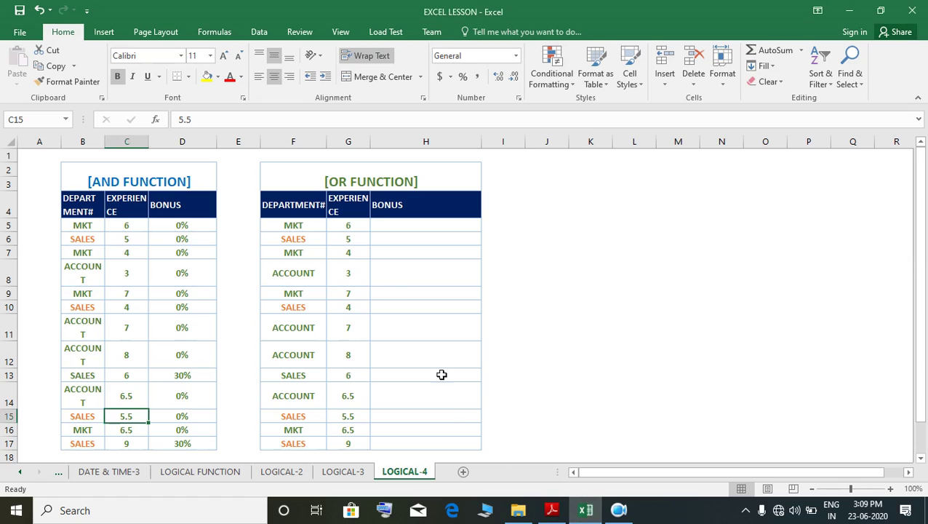
{"action": "left_click", "coordinate": [404, 230]}
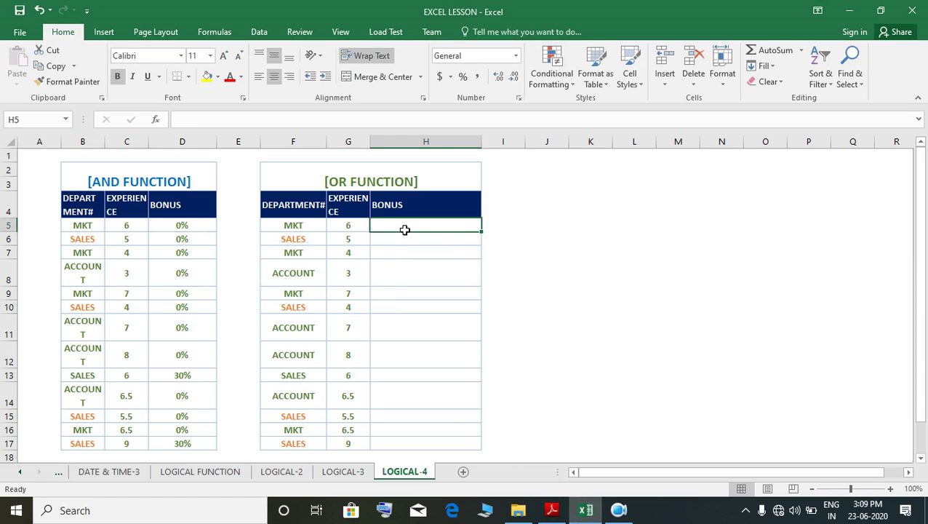
{"action": "type", "text": "=if"}
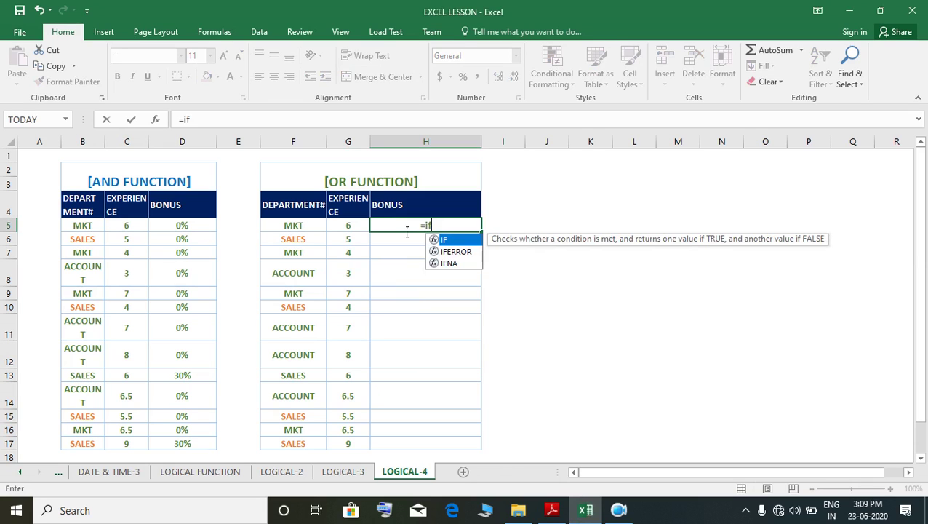
{"action": "key", "text": "Tab"}
{"action": "type", "text": "a"}
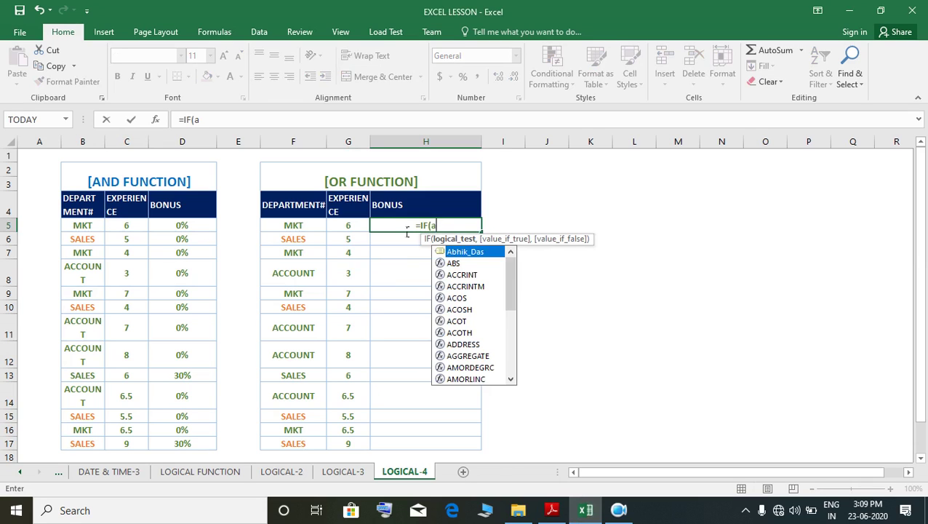
{"action": "key", "text": "BackSpace"}
{"action": "type", "text": "or"}
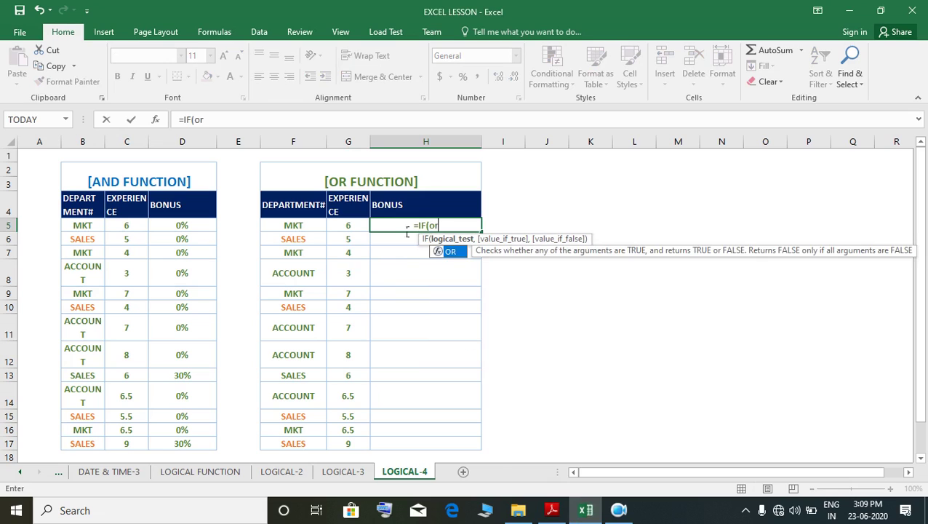
{"action": "key", "text": "Tab"}
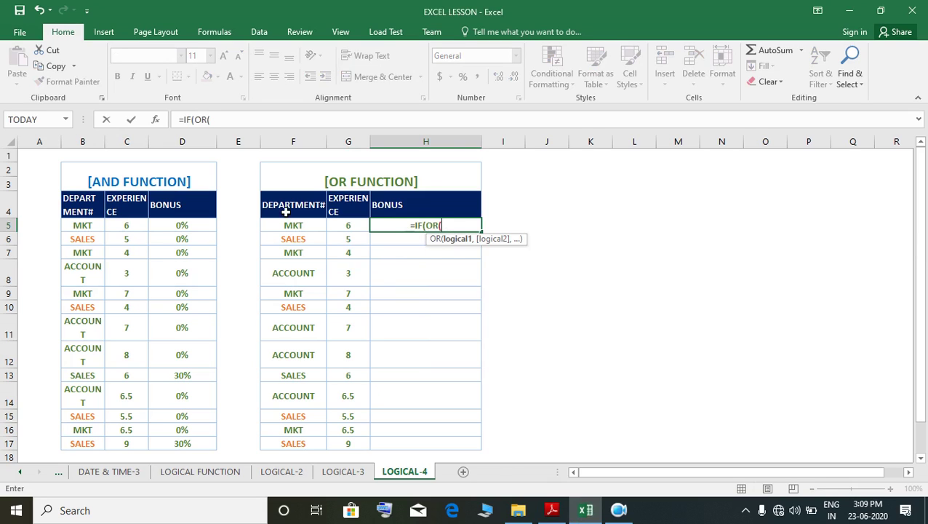
{"action": "left_click", "coordinate": [317, 227]}
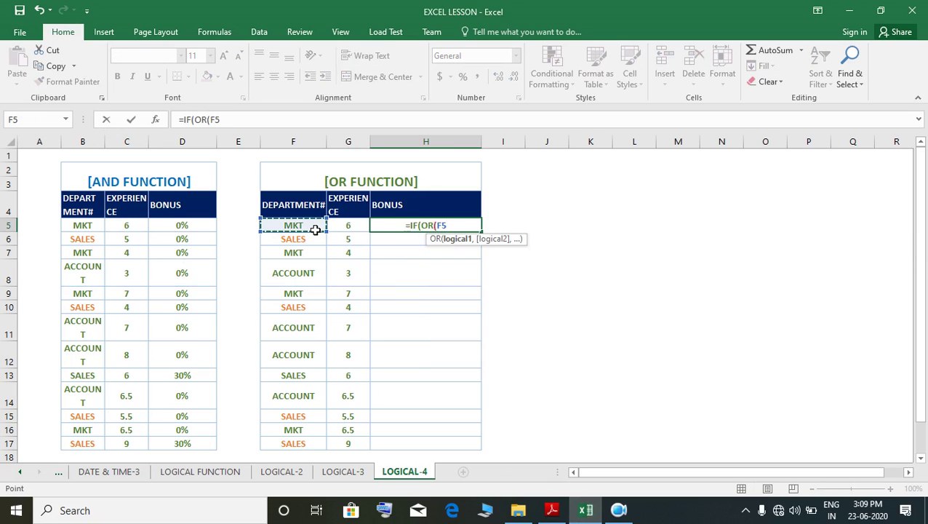
{"action": "type", "text": "="}
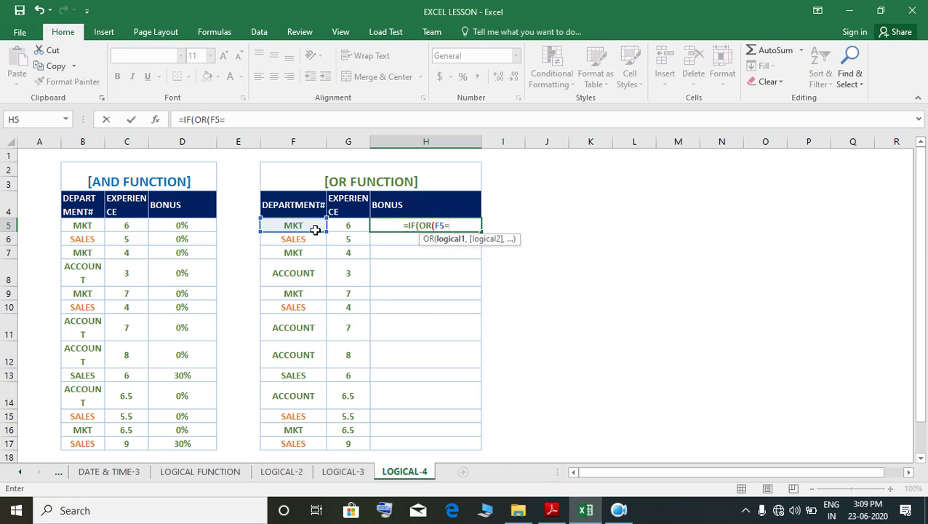
{"action": "type", "text": "\"mk"}
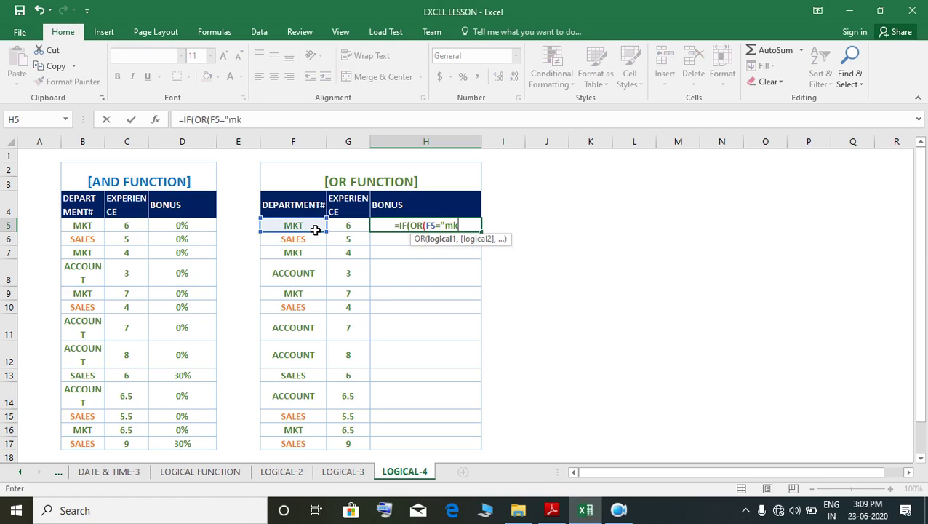
{"action": "type", "text": "t\","}
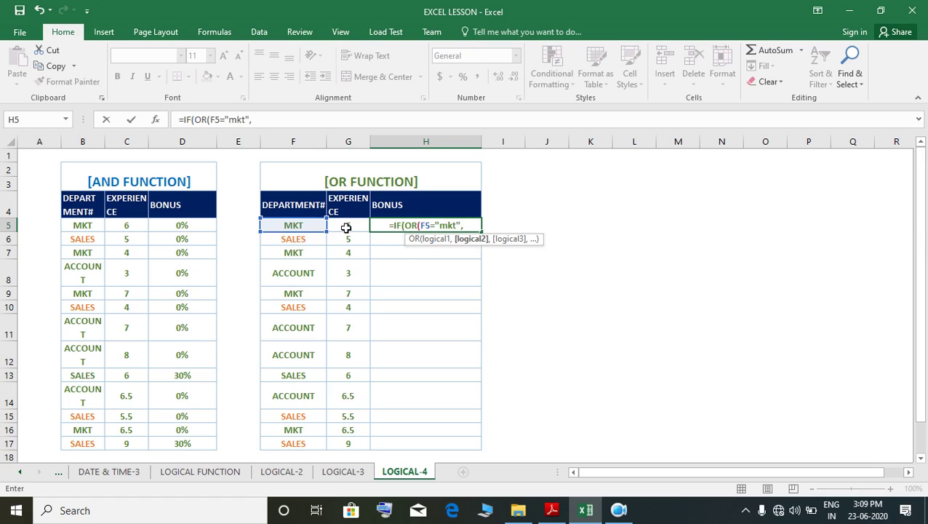
Complete the H5 formula with G5>=5 as the second OR condition, 30% if true and 0 if false, and enter it.
{"action": "left_click", "coordinate": [346, 229]}
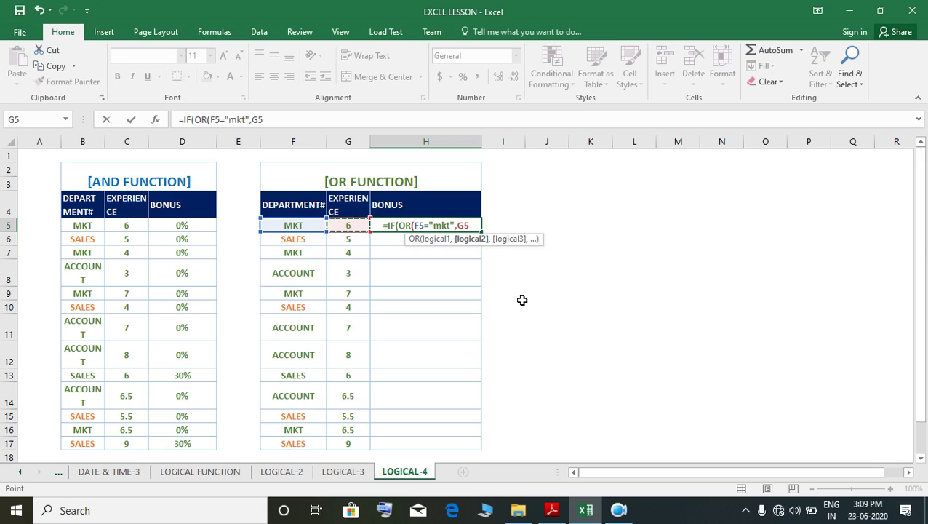
{"action": "type", "text": ">"}
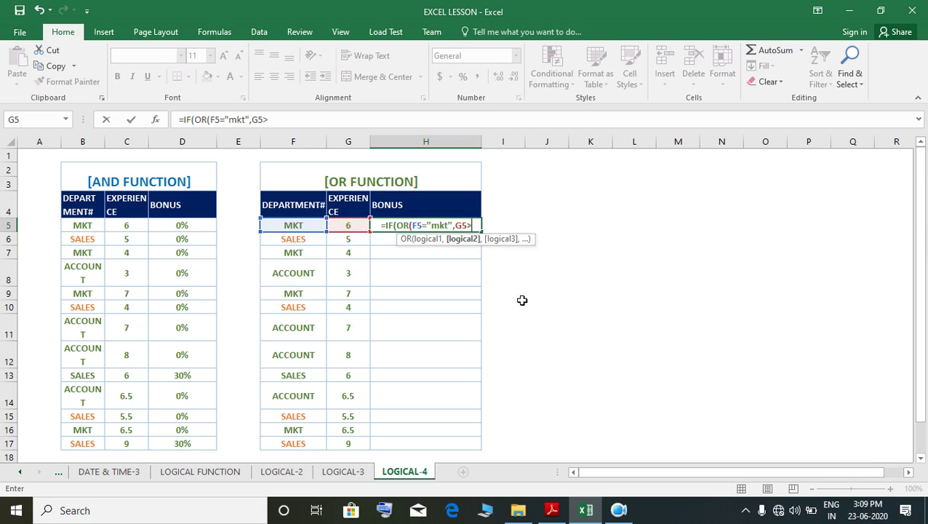
{"action": "type", "text": "=5"}
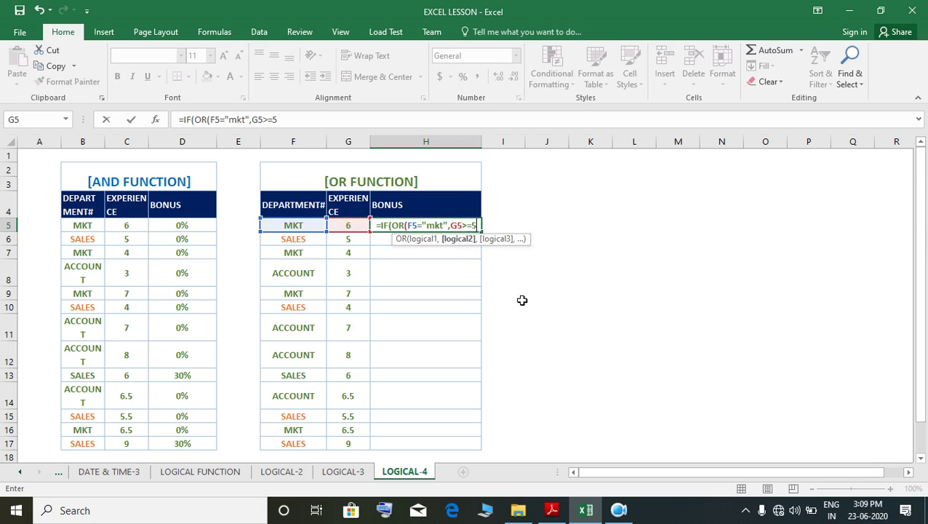
{"action": "type", "text": "),30"}
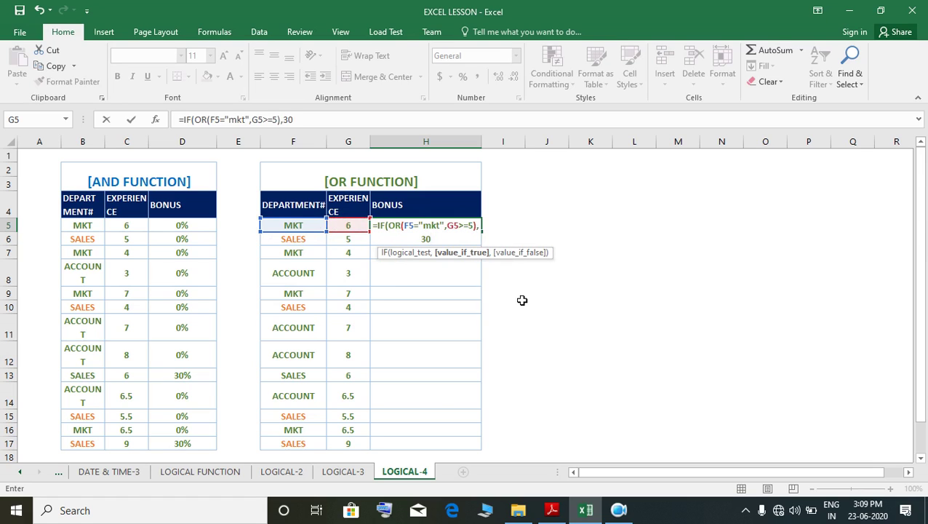
{"action": "type", "text": "%,"}
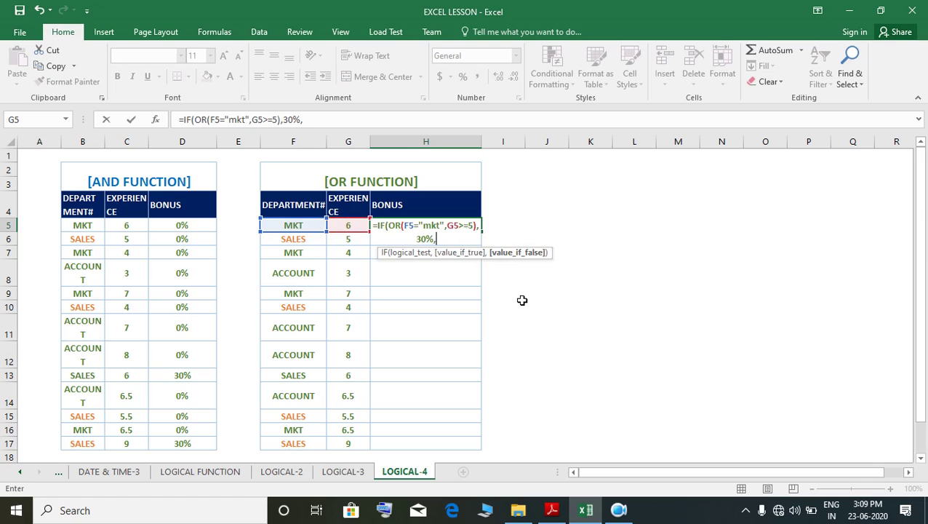
{"action": "type", "text": "0)"}
{"action": "key", "text": "Return"}
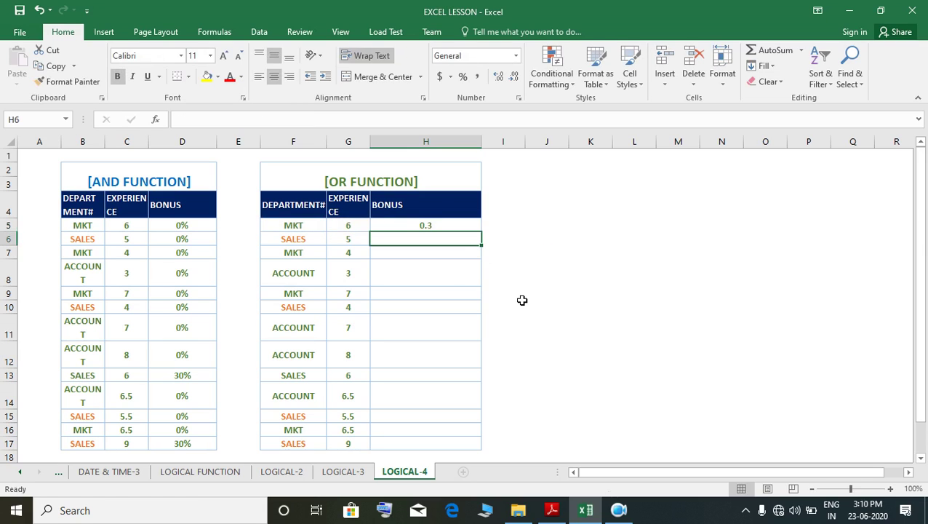
Fill the H5 bonus formula down through H17 and format the results as percentages.
{"action": "left_click", "coordinate": [463, 228]}
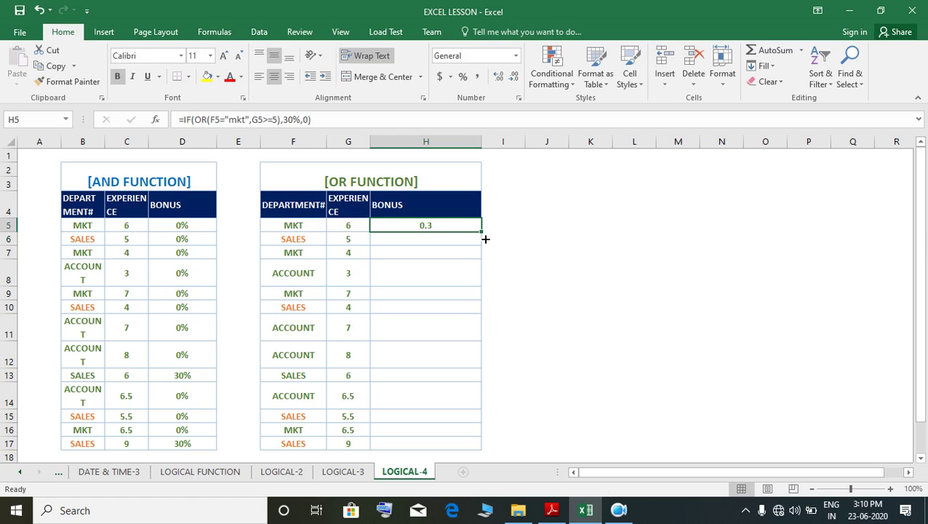
{"action": "left_click_drag", "start_coordinate": [485, 239], "coordinate": [477, 455]}
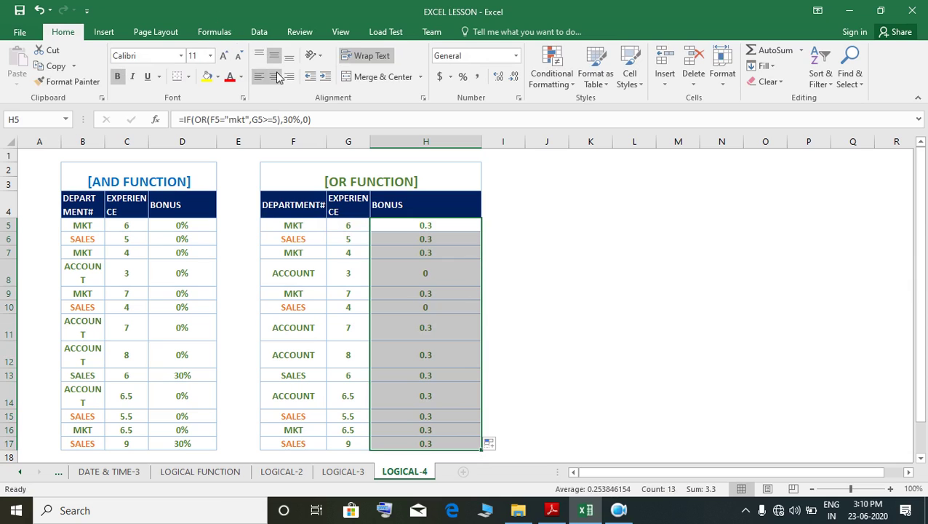
{"action": "left_click", "coordinate": [462, 74]}
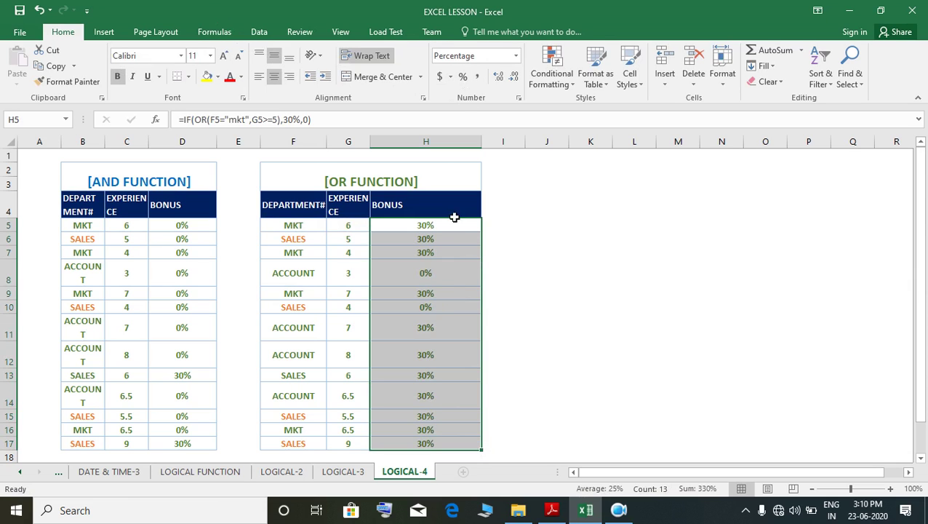
Check the OR bonus results in rows 8 and 5 against their department and experience values.
{"action": "left_click", "coordinate": [435, 279]}
{"action": "left_click", "coordinate": [308, 274]}
{"action": "left_click", "coordinate": [364, 274]}
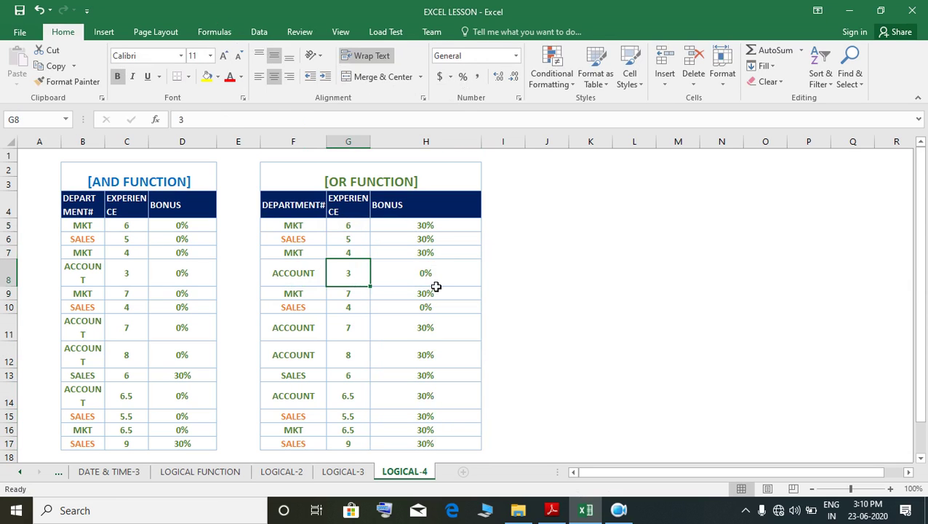
{"action": "left_click", "coordinate": [435, 286]}
{"action": "left_click", "coordinate": [306, 228]}
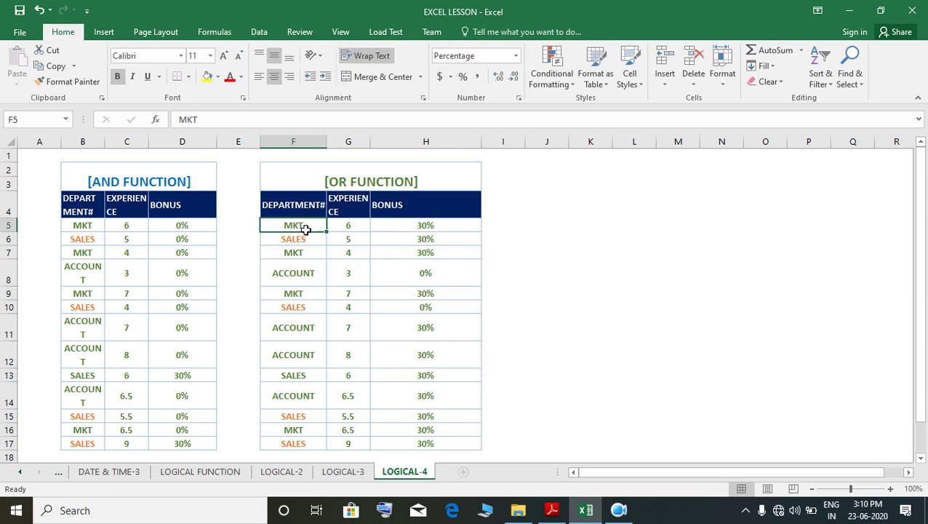
{"action": "left_click", "coordinate": [415, 230]}
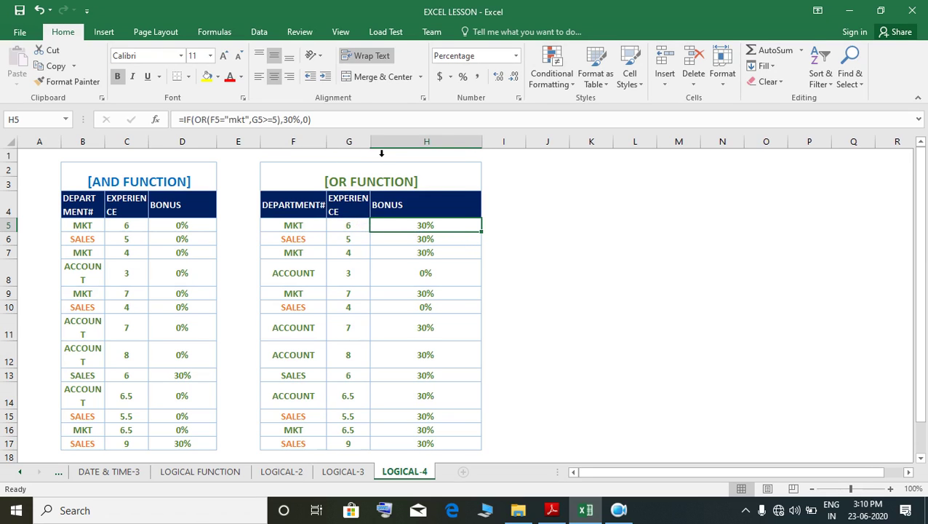
Widen column G to fit the EXPERIENCE heading on one line and check the OR bonuses in rows 10 and 9.
{"action": "left_click_drag", "start_coordinate": [371, 147], "coordinate": [408, 150]}
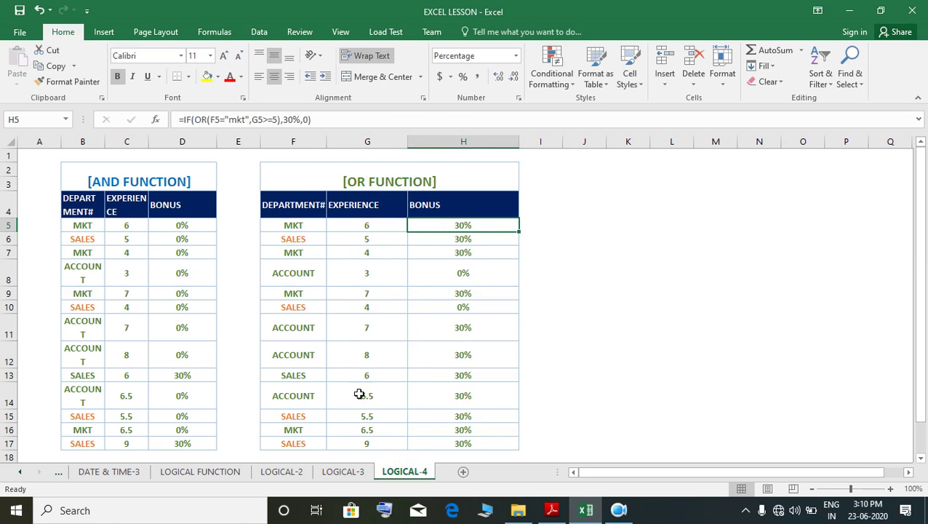
{"action": "left_click", "coordinate": [305, 311]}
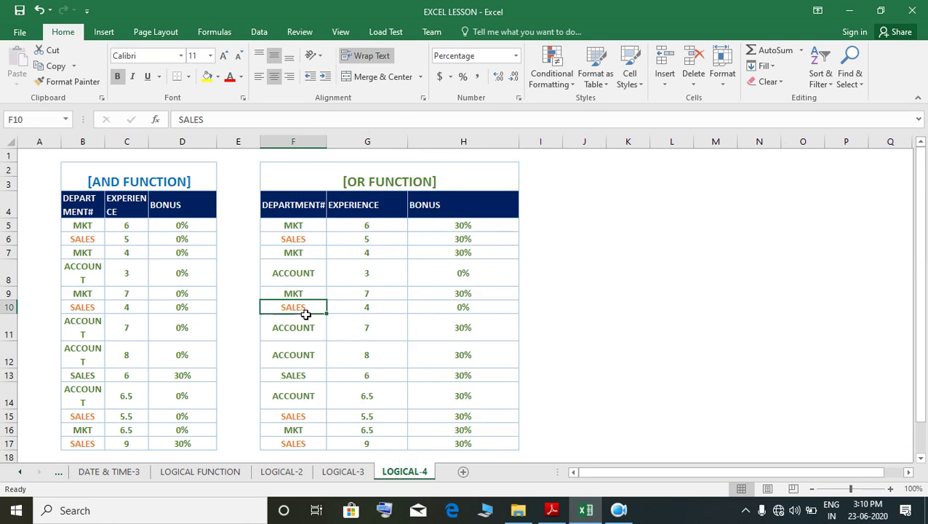
{"action": "left_click", "coordinate": [465, 307]}
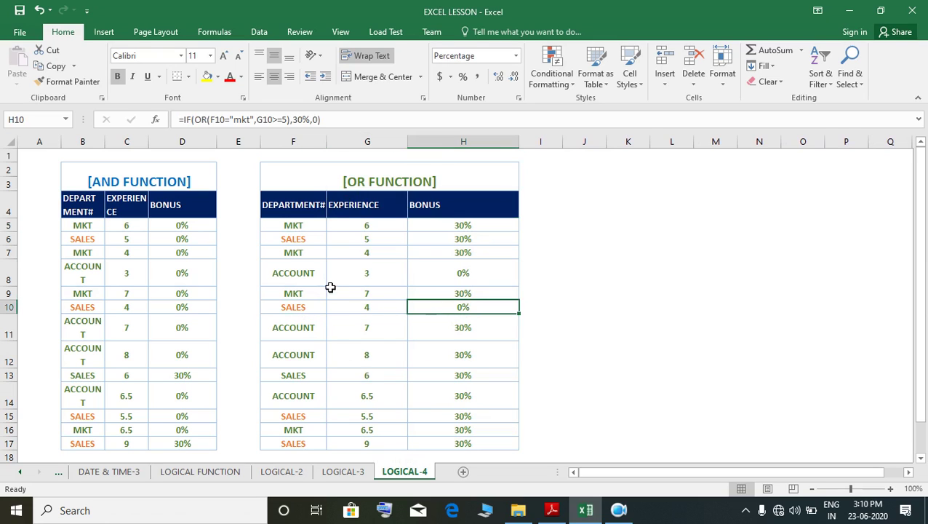
{"action": "left_click", "coordinate": [356, 295]}
{"action": "left_click", "coordinate": [440, 294]}
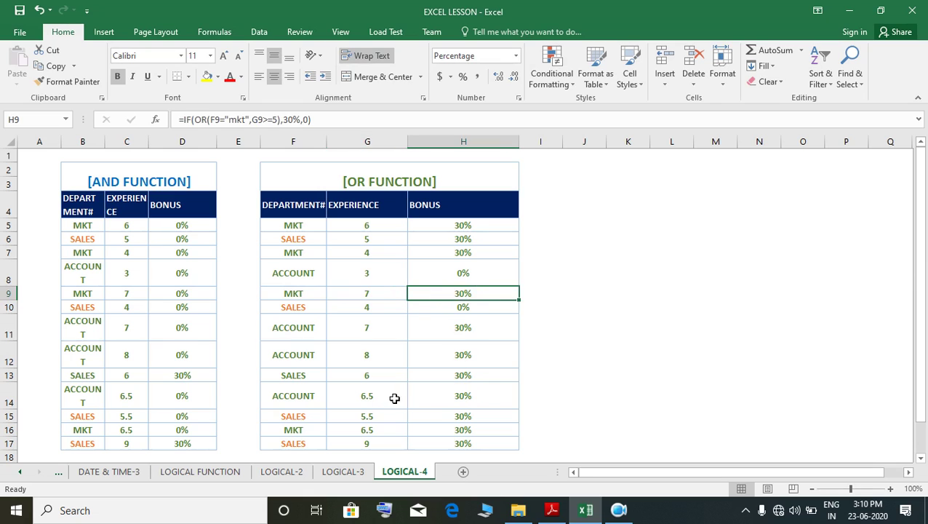
{"action": "scroll", "coordinate": [415, 420], "scroll_direction": "down", "scroll_amount": 1}
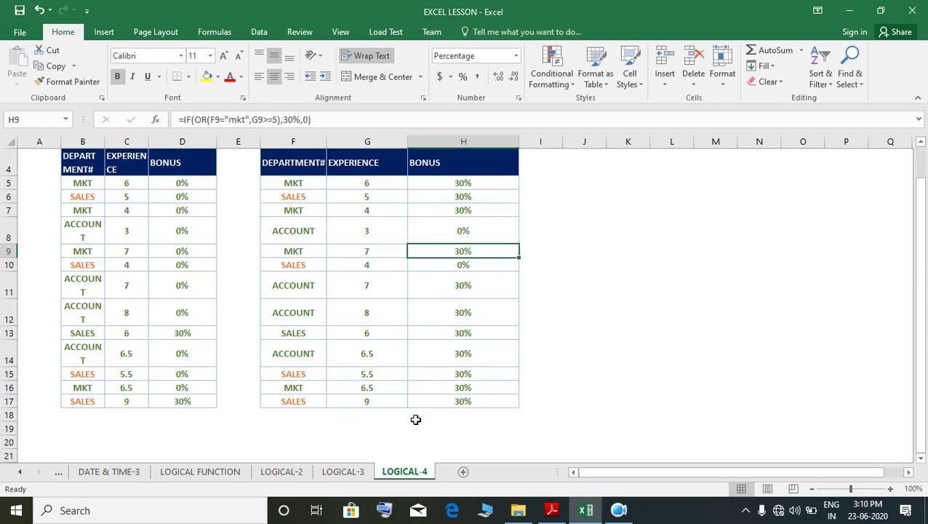
Check the OR bonus in H15 against the experience value in row 15.
{"action": "left_click", "coordinate": [366, 376]}
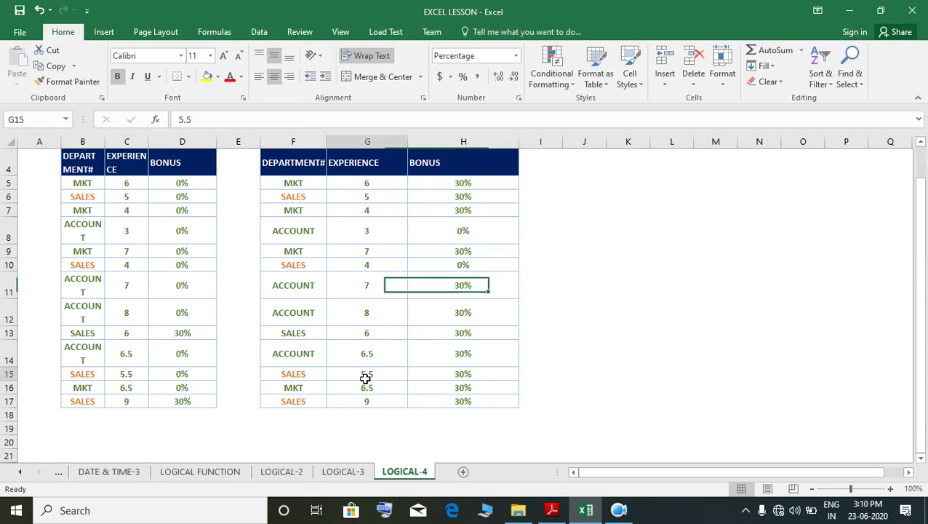
{"action": "left_click", "coordinate": [461, 377]}
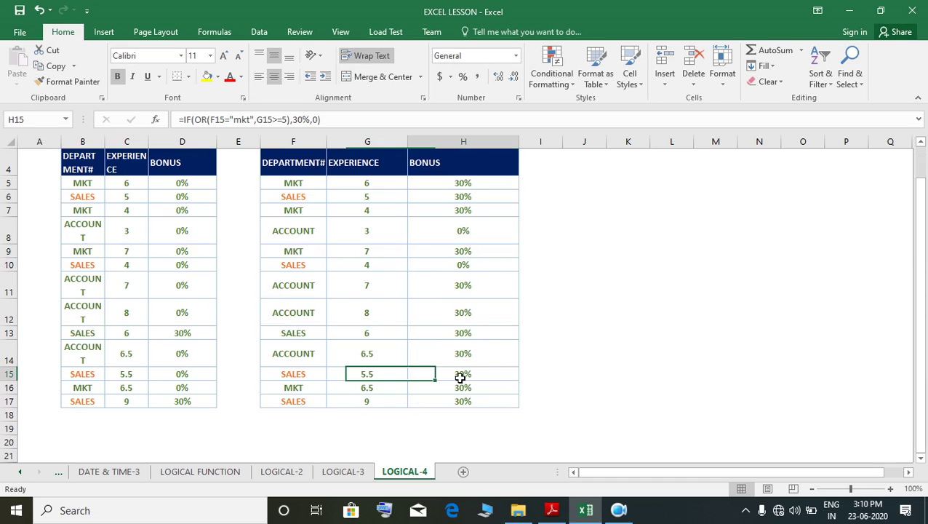
{"action": "left_click", "coordinate": [352, 378]}
{"action": "scroll", "coordinate": [368, 363], "scroll_direction": "up", "scroll_amount": 1}
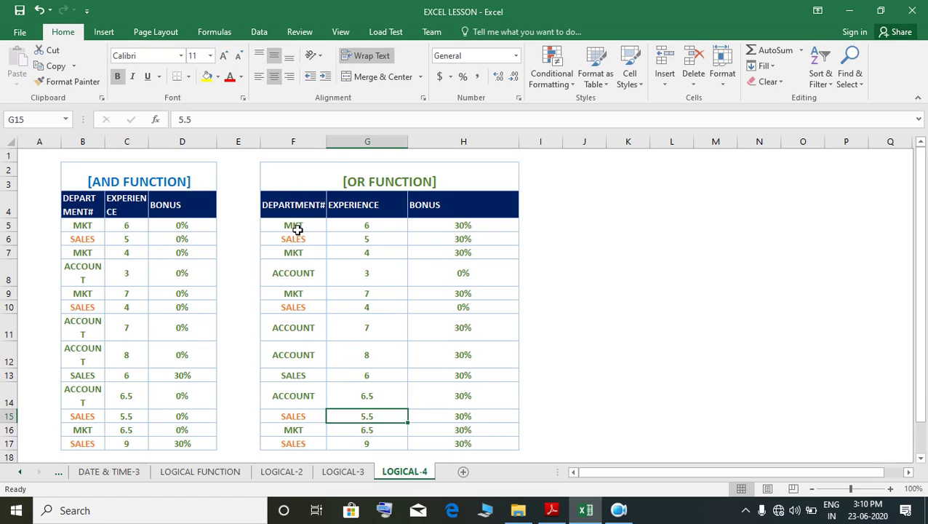
Set the experience in G5 to 2 to test the OR bonus for an MKT employee under 5 years.
{"action": "left_click", "coordinate": [366, 227]}
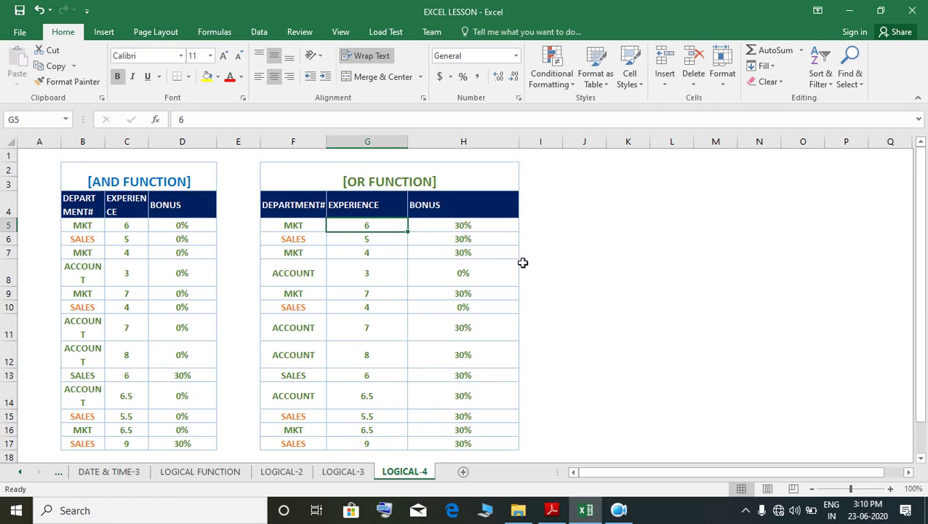
{"action": "type", "text": "2"}
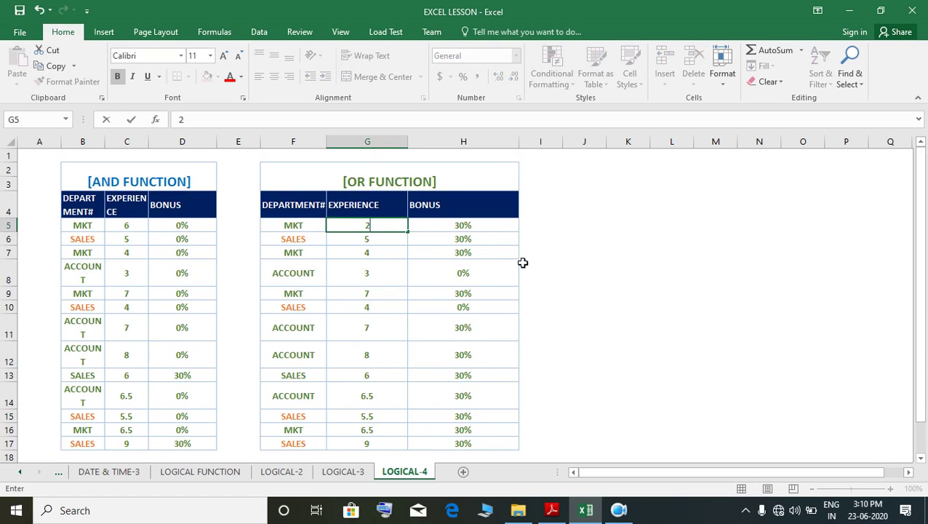
{"action": "key", "text": "Return"}
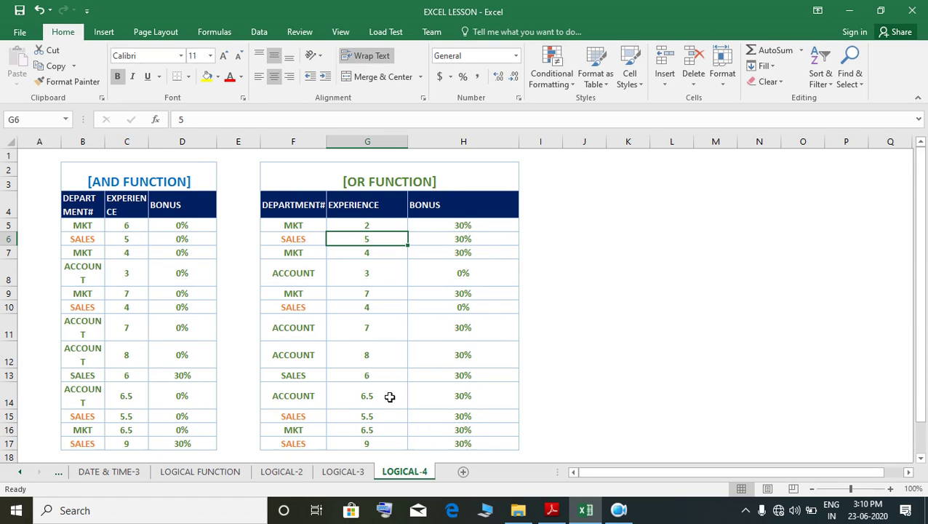
{"action": "left_click", "coordinate": [375, 259]}
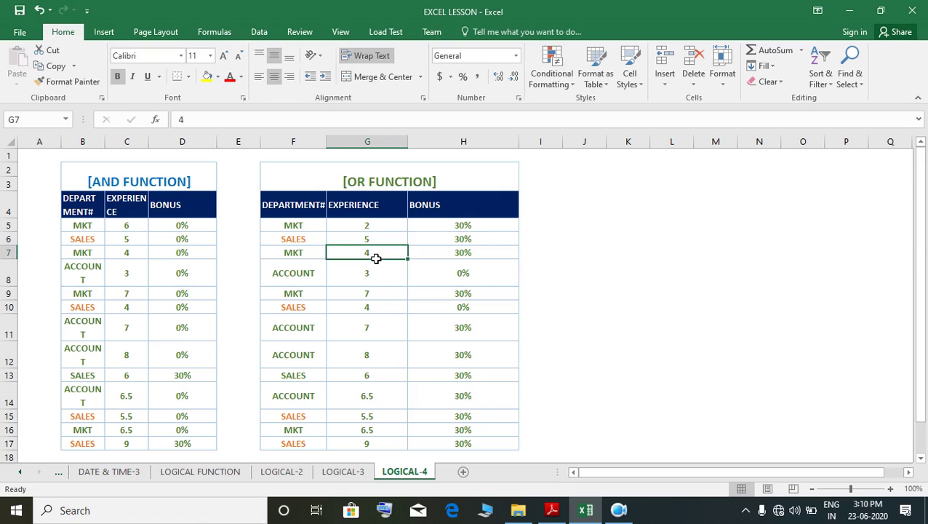
Set the experience of the first MKT employee in G5 to 7.
{"action": "left_click", "coordinate": [385, 225]}
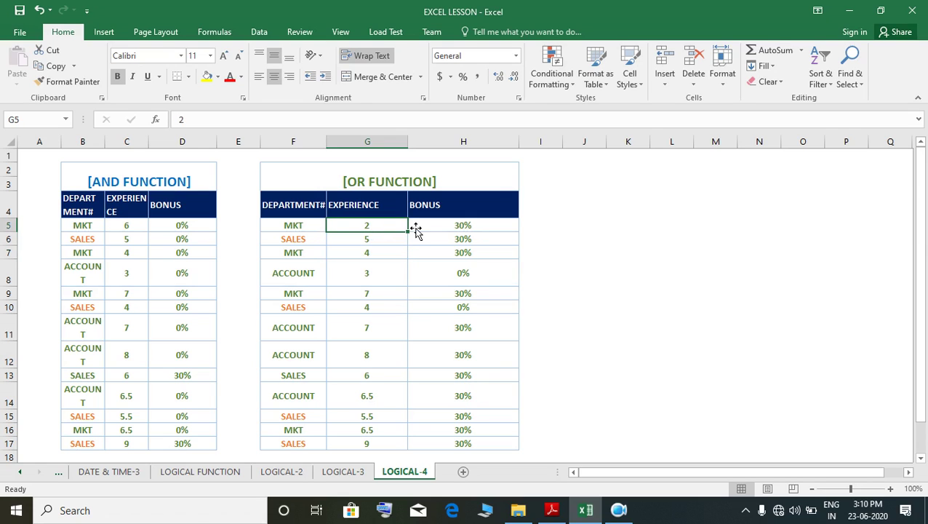
{"action": "type", "text": "7"}
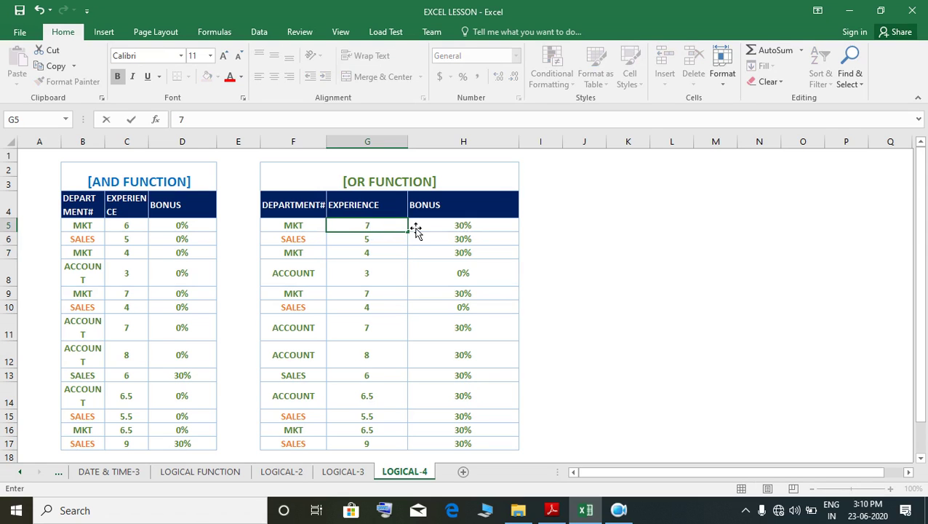
{"action": "key", "text": "Return"}
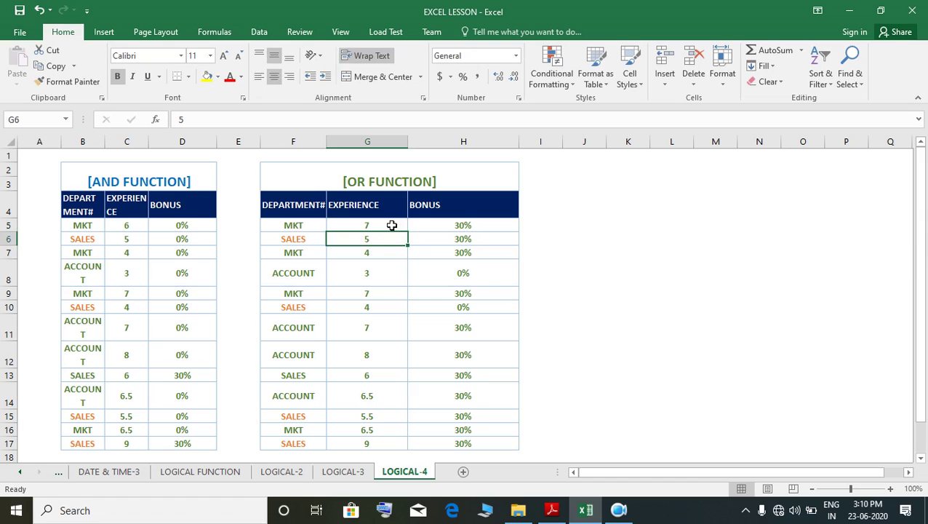
Check the OR bonuses of the SALES employees in rows 15 and 17 against their experience values.
{"action": "left_click", "coordinate": [295, 417]}
{"action": "left_click", "coordinate": [393, 420]}
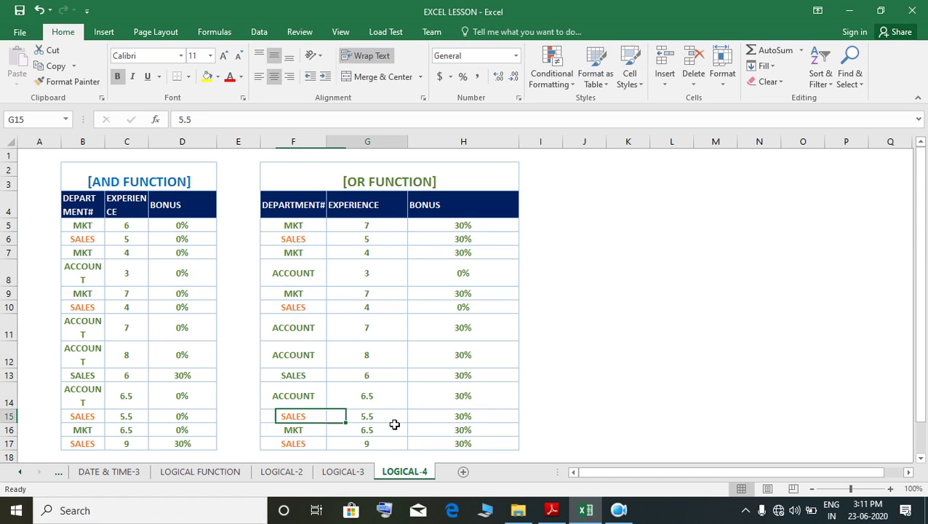
{"action": "left_click", "coordinate": [445, 419]}
{"action": "left_click", "coordinate": [344, 447]}
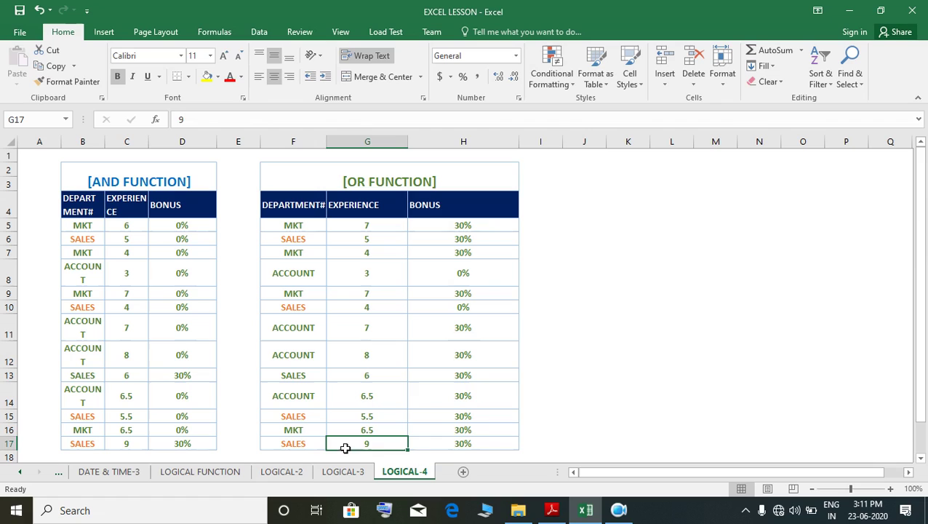
{"action": "left_click", "coordinate": [469, 448]}
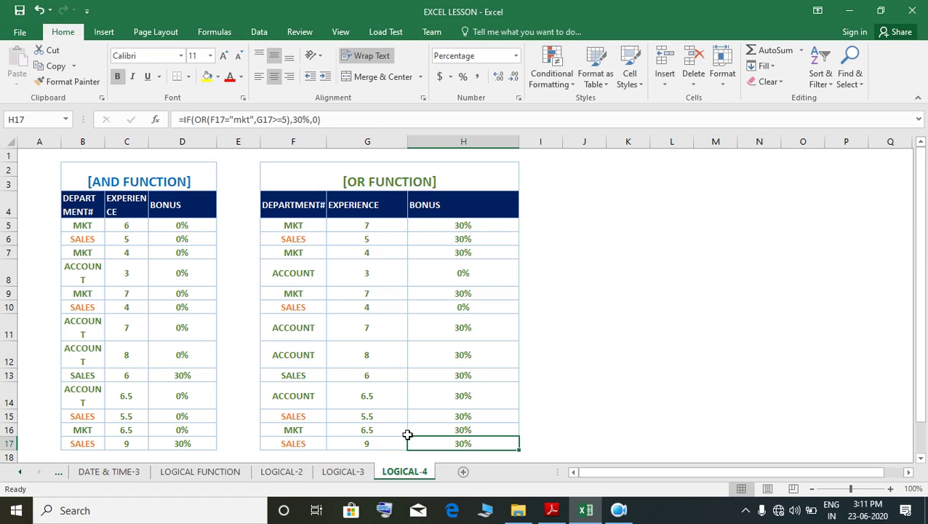
Set the experience of the SALES employee in G15 to 3 to test the case where neither OR condition is met.
{"action": "left_click", "coordinate": [368, 420]}
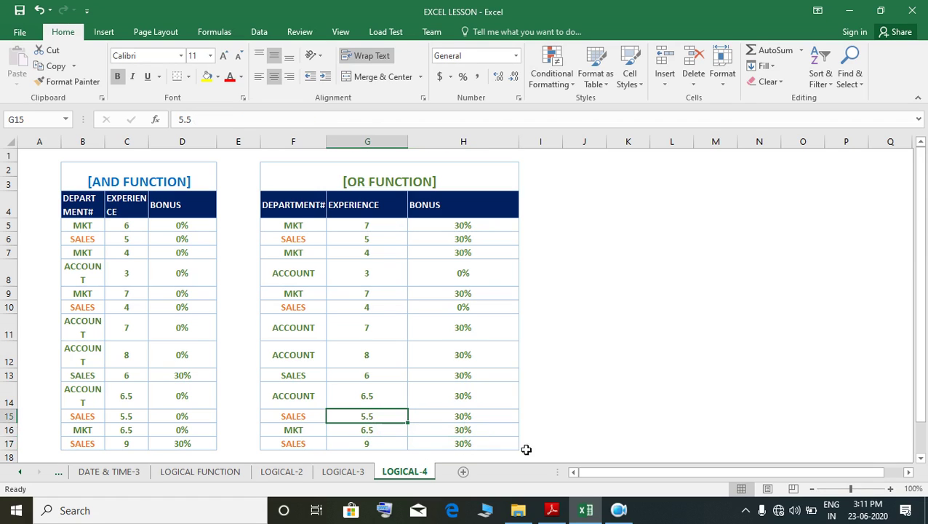
{"action": "type", "text": "3"}
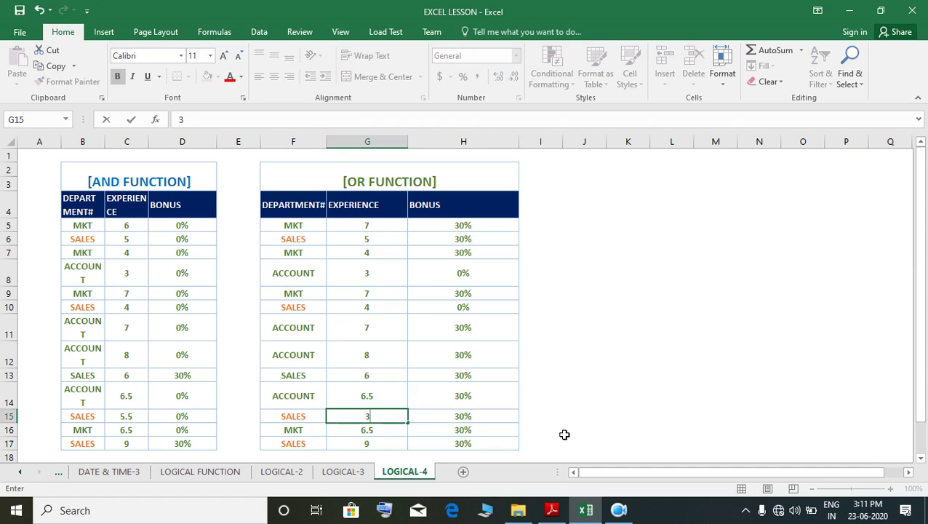
{"action": "key", "text": "Return"}
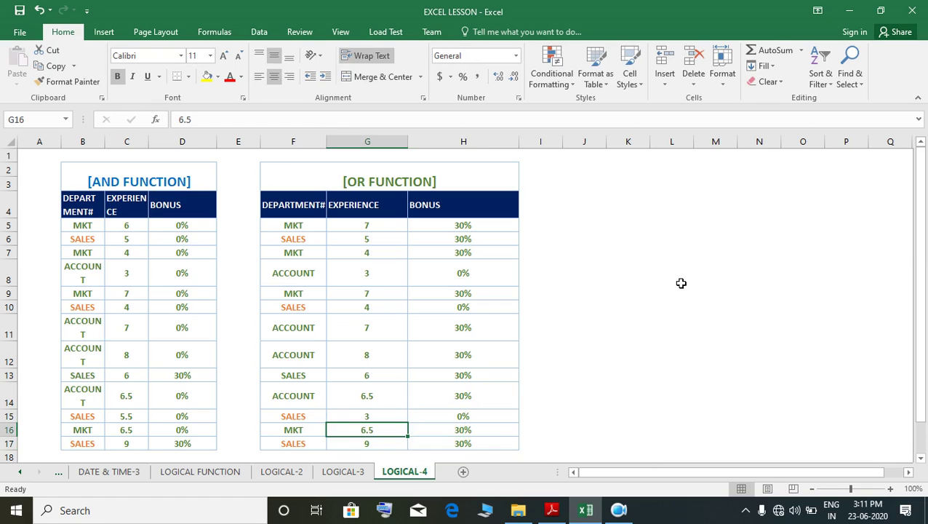
Minimize the workbook to reach LOGICAL-3.pdf in Adobe Reader, look through its last page and close the document.
{"action": "left_click", "coordinate": [849, 14]}
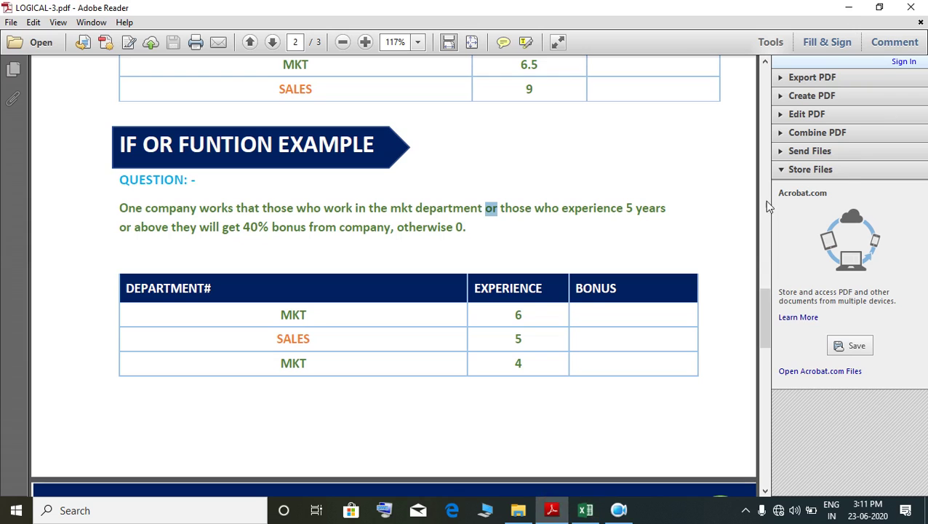
{"action": "scroll", "coordinate": [580, 358], "scroll_direction": "down", "scroll_amount": 5}
{"action": "scroll", "coordinate": [580, 362], "scroll_direction": "down", "scroll_amount": 8}
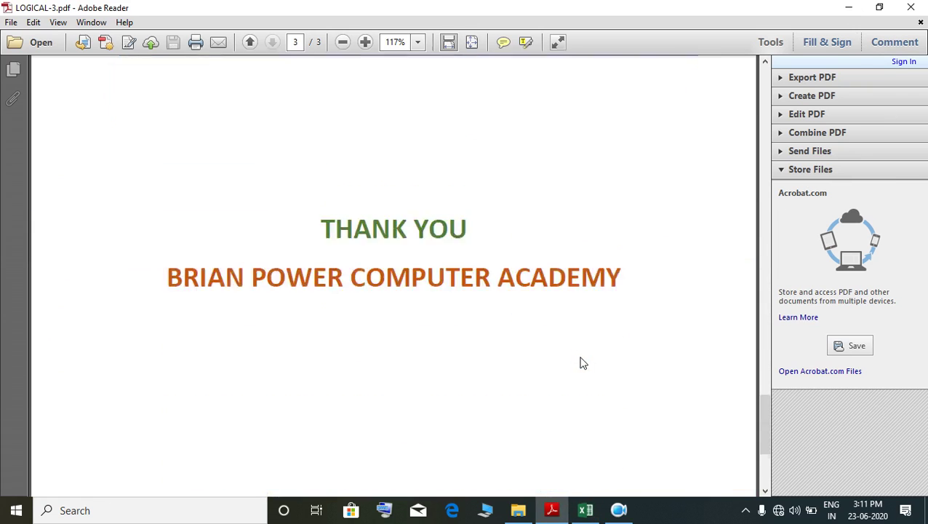
{"action": "scroll", "coordinate": [579, 361], "scroll_direction": "up", "scroll_amount": 4}
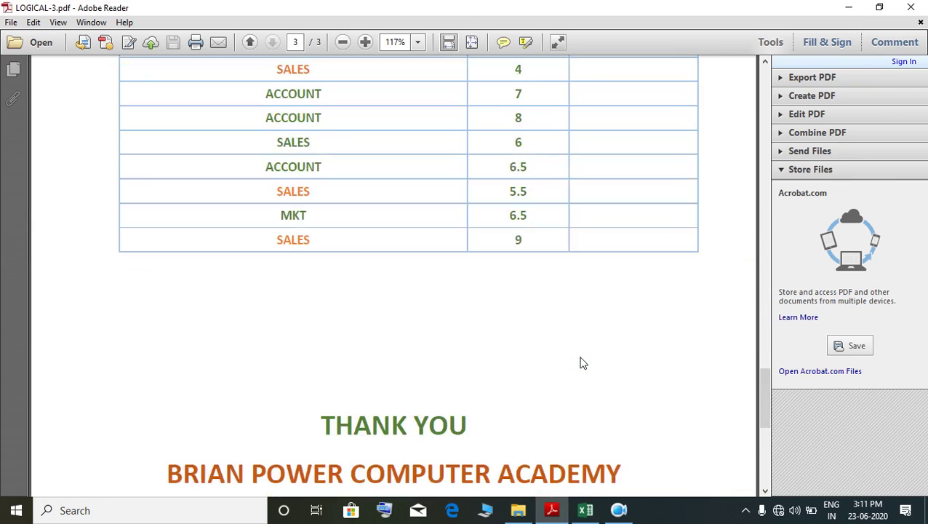
{"action": "left_click", "coordinate": [924, 7]}
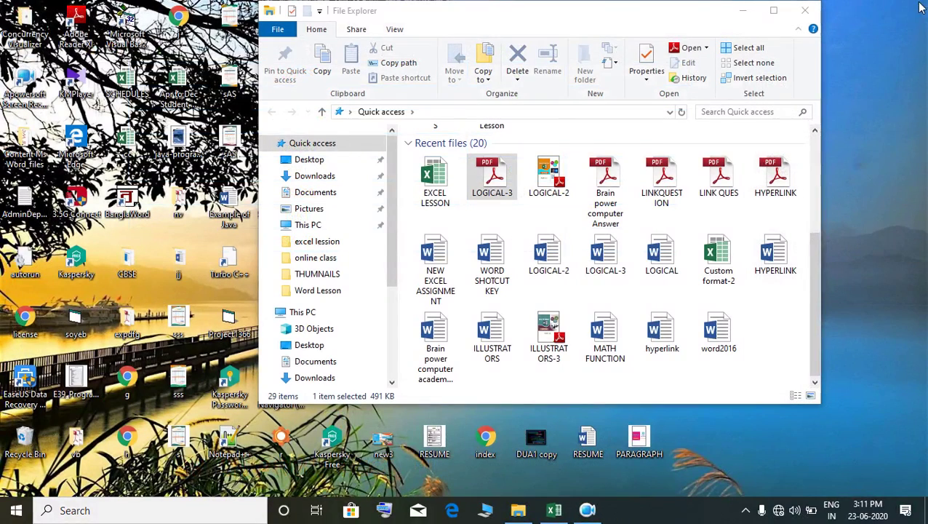
{"action": "left_click", "coordinate": [586, 510]}
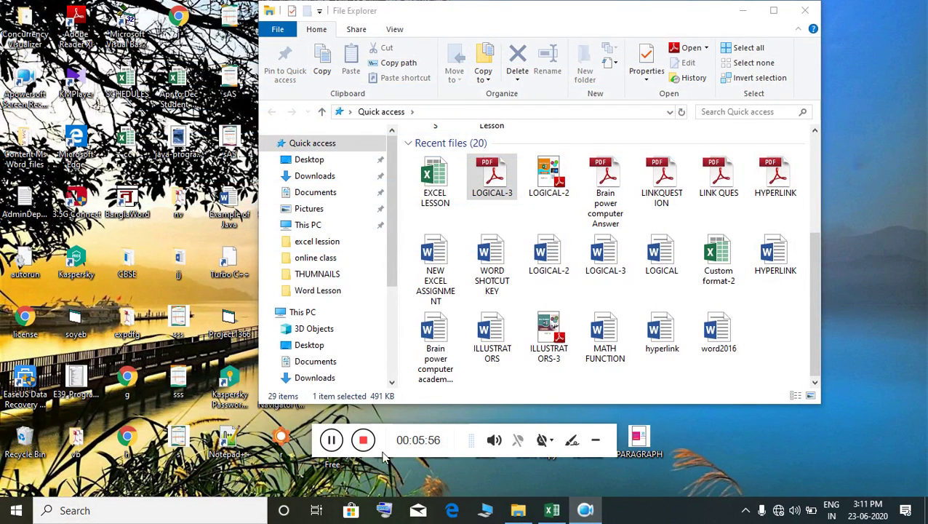